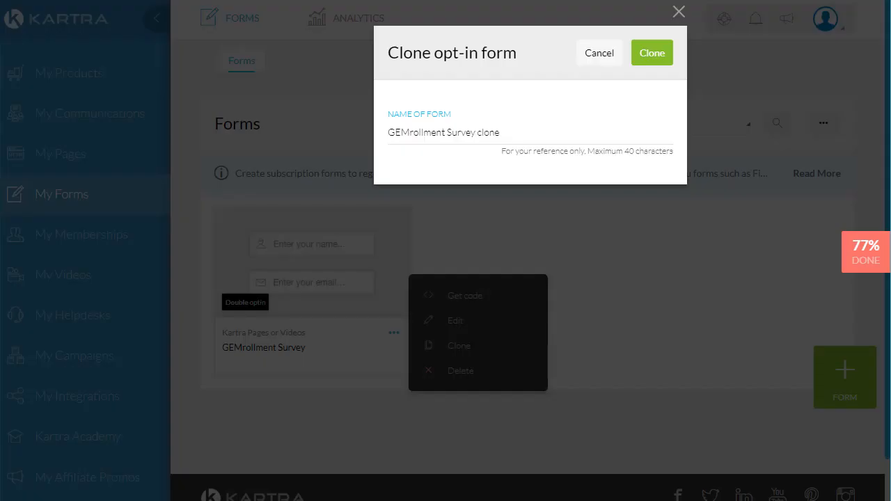
# Clone the GEMrollment Survey form under the name "GEMrollment ASK Campaign".
pyautogui.click(596, 57)
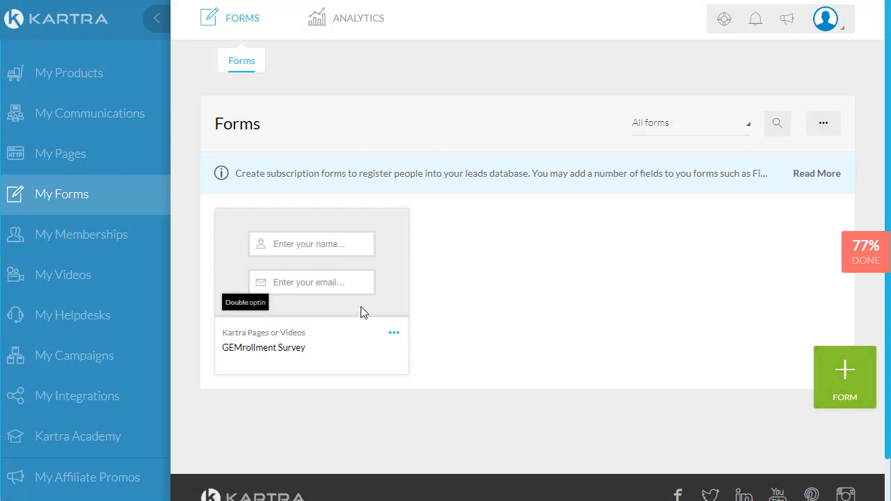
pyautogui.click(394, 335)
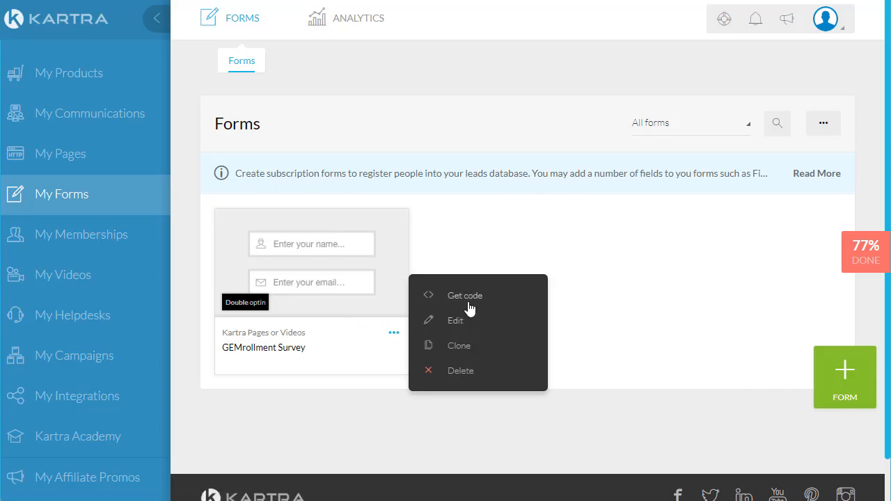
pyautogui.click(459, 350)
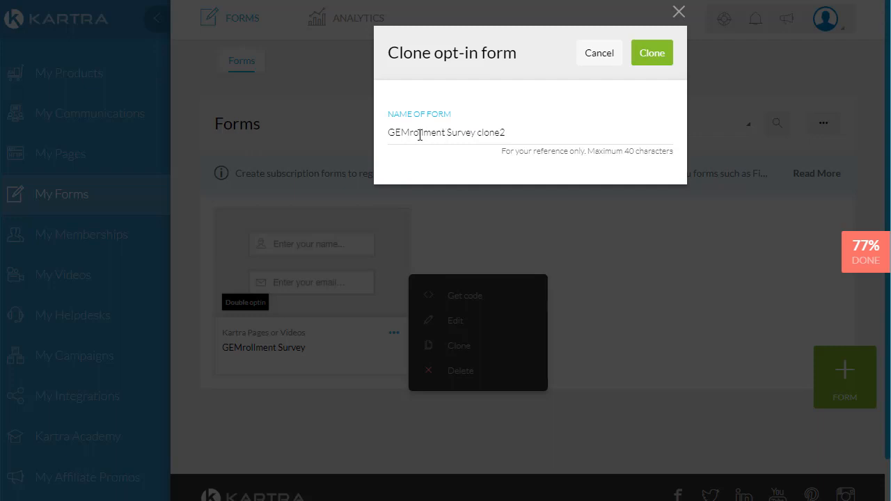
pyautogui.moveTo(414, 132); pyautogui.dragTo(562, 130)
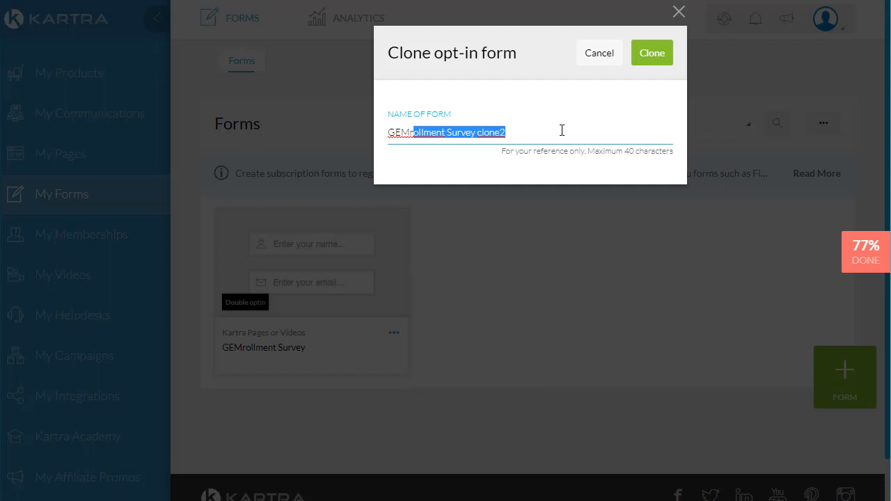
pyautogui.click(562, 130)
pyautogui.press('BackSpace')
pyautogui.press('BackSpace')
pyautogui.press('BackSpace')
pyautogui.press('BackSpace')
pyautogui.press('BackSpace')
pyautogui.press('BackSpace')
pyautogui.press('BackSpace')
pyautogui.press('BackSpace')
pyautogui.press('BackSpace')
pyautogui.press('BackSpace')
pyautogui.press('BackSpace')
pyautogui.press('BackSpace')
pyautogui.press('BackSpace')
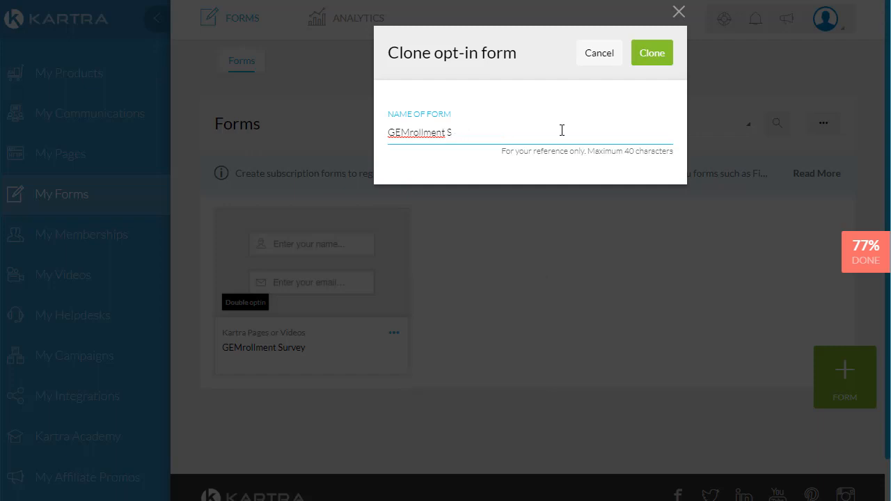
pyautogui.write('ASK Campaign')
pyautogui.click(655, 60)
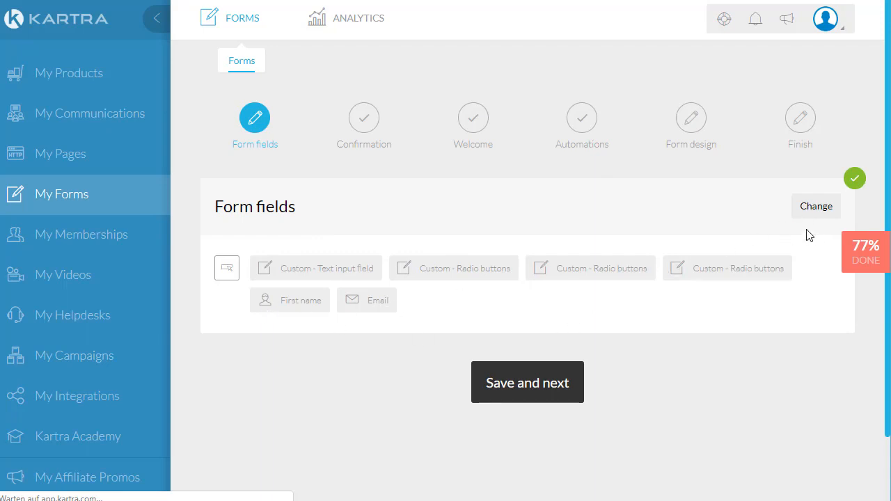
# Edit the cloned form's fields and delete the biggest-obstacle question and the three yes/no questions on credentials, audiences and course for sale.
pyautogui.click(815, 207)
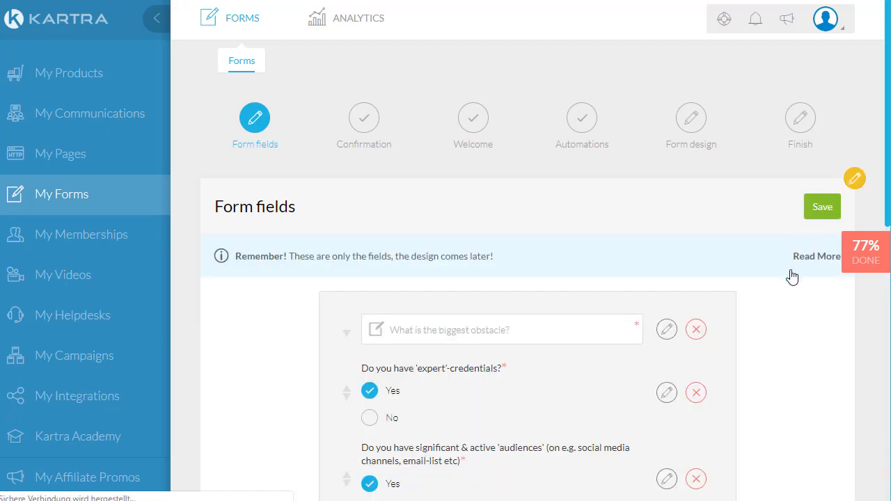
pyautogui.scroll(-2, 684, 334)
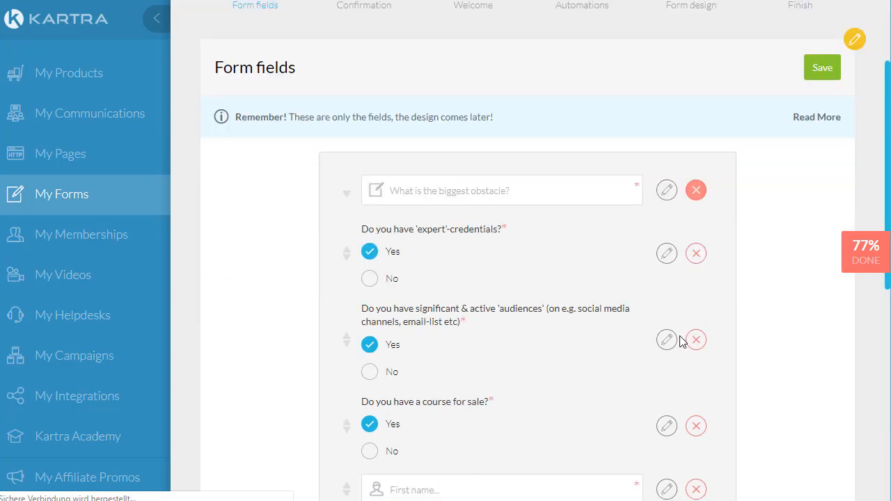
pyautogui.click(695, 198)
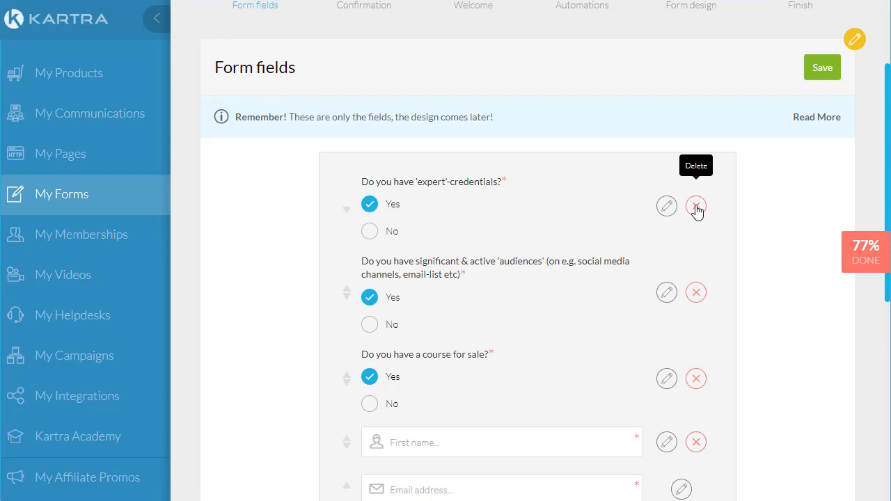
pyautogui.click(696, 207)
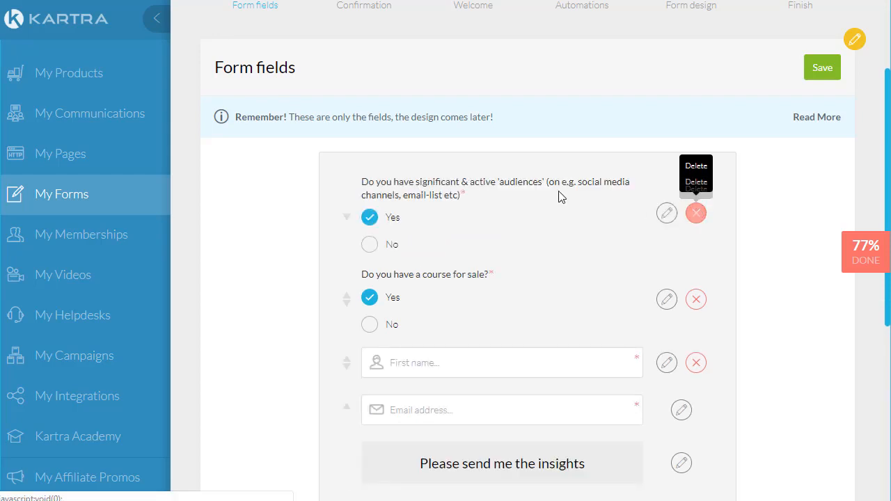
pyautogui.click(696, 214)
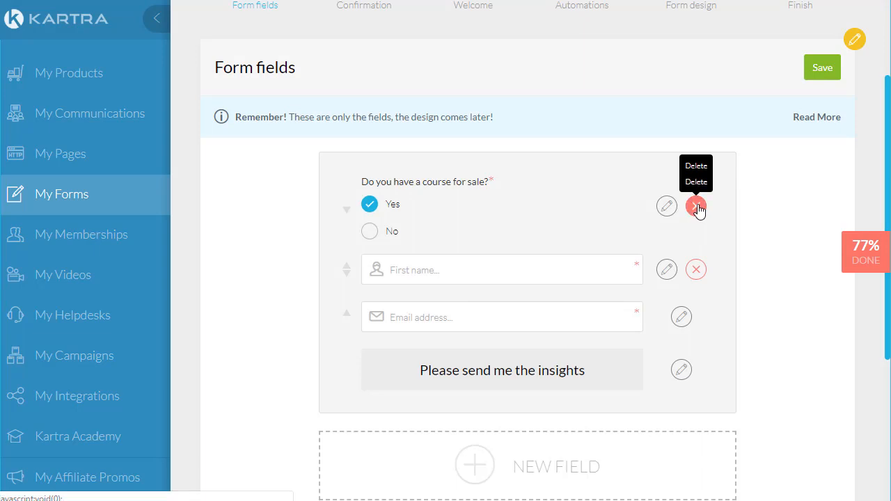
pyautogui.click(696, 207)
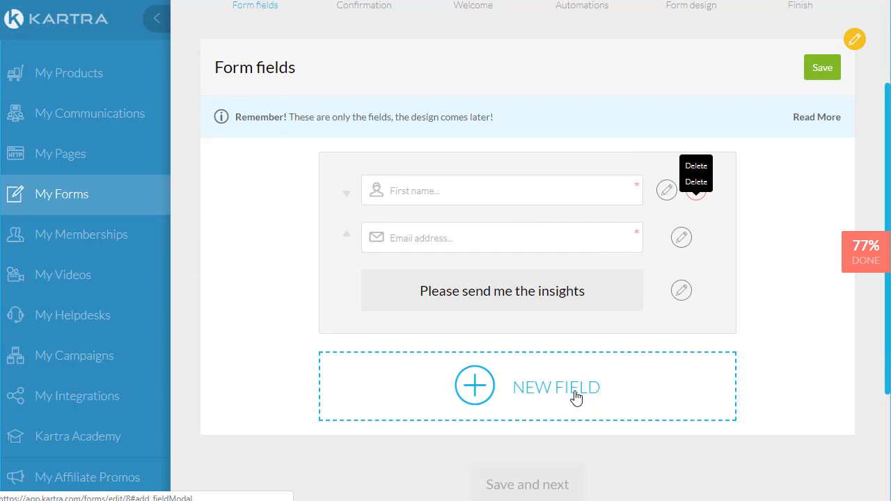
# Start a new custom field with the identifier "GEMRASKBiggestQuestion" and the type Text input field.
pyautogui.click(477, 388)
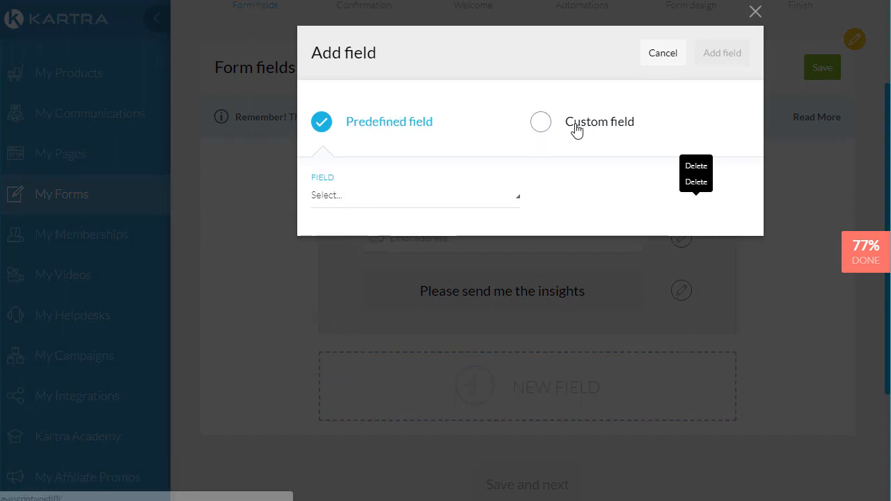
pyautogui.click(541, 125)
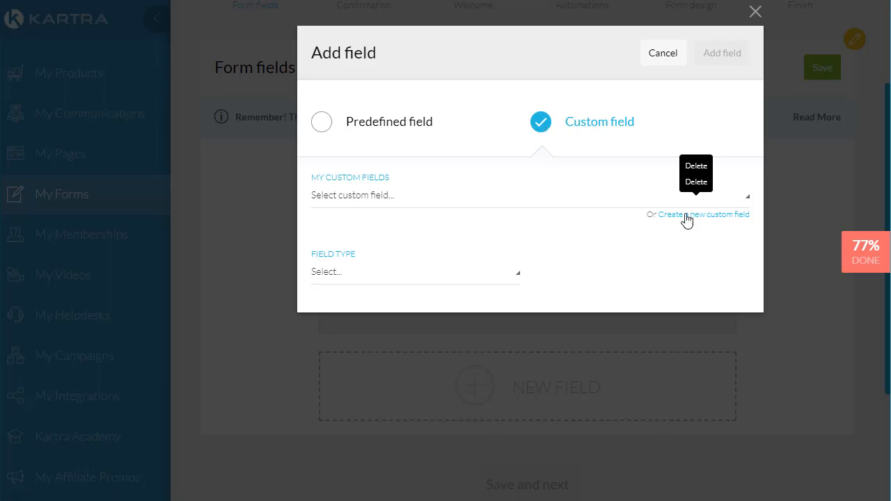
pyautogui.click(706, 217)
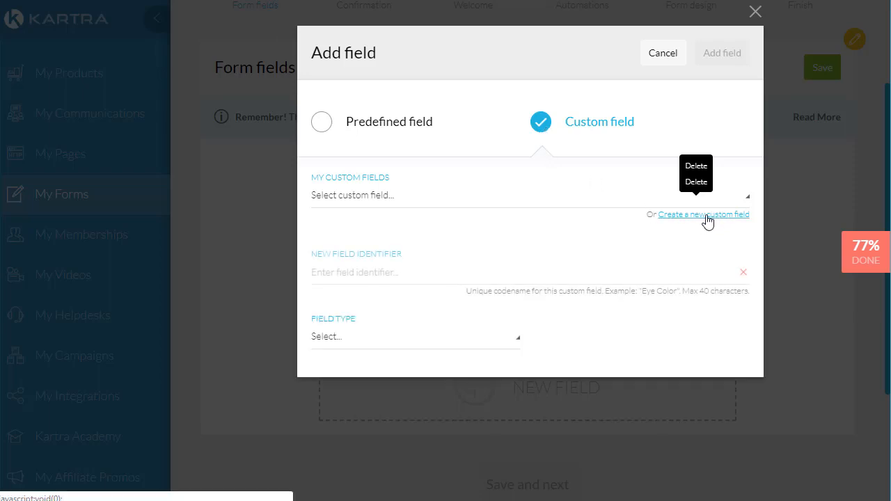
pyautogui.click(385, 276)
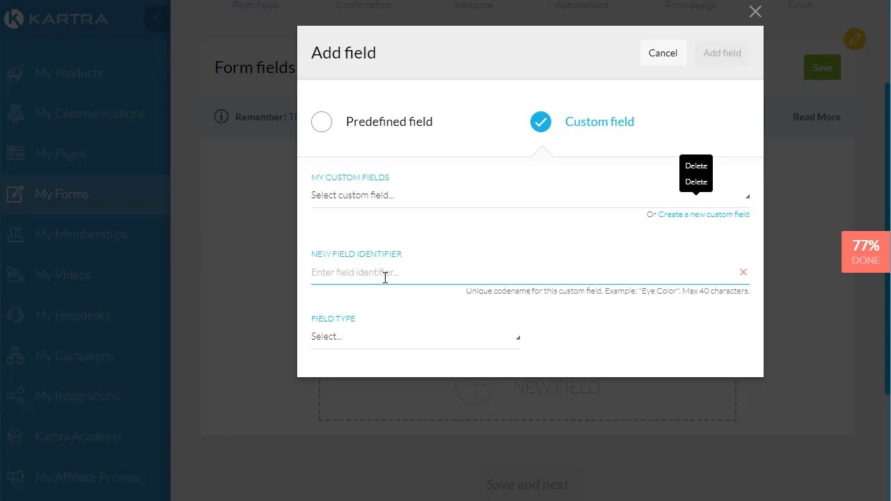
pyautogui.write('GEMRASKBiggestQuest')
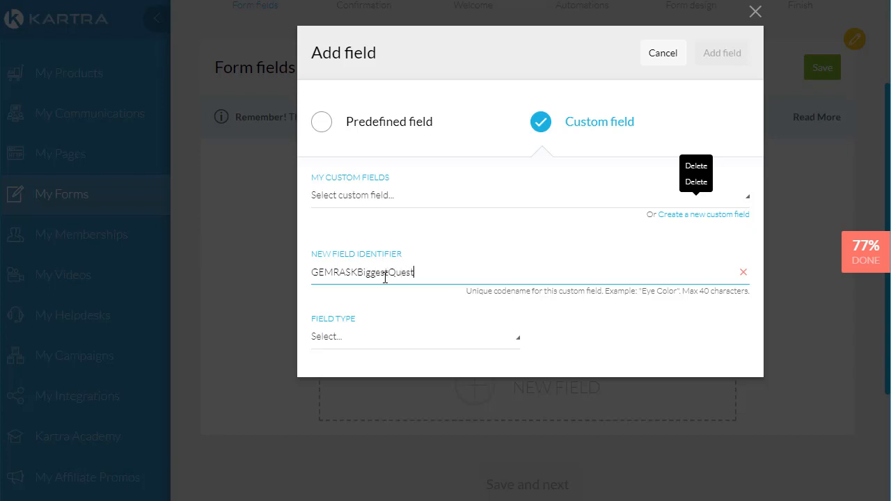
pyautogui.write('ion')
pyautogui.click(339, 339)
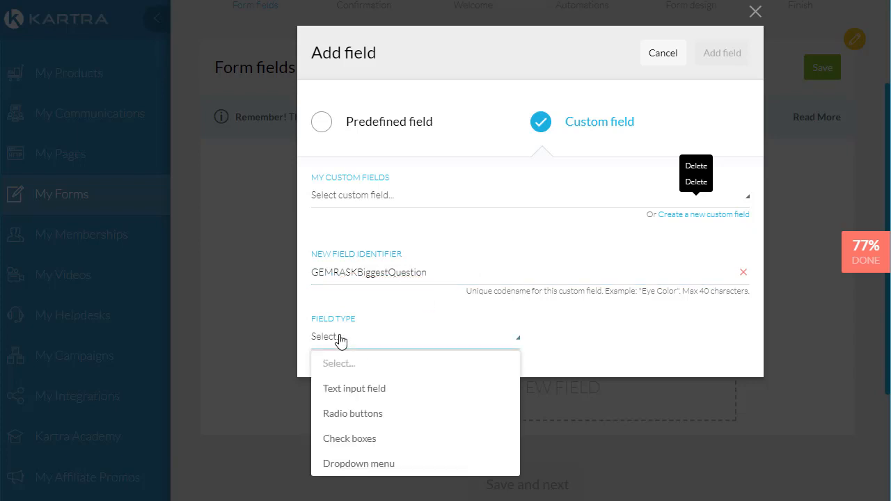
pyautogui.click(344, 391)
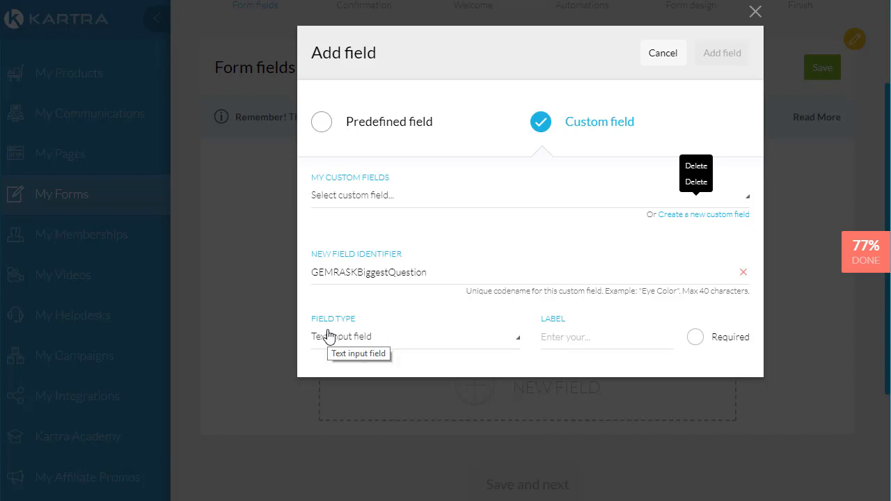
# Label the text field "What is your biggest obstacle?", make it required, and add it to the form above the First name field.
pyautogui.click(567, 336)
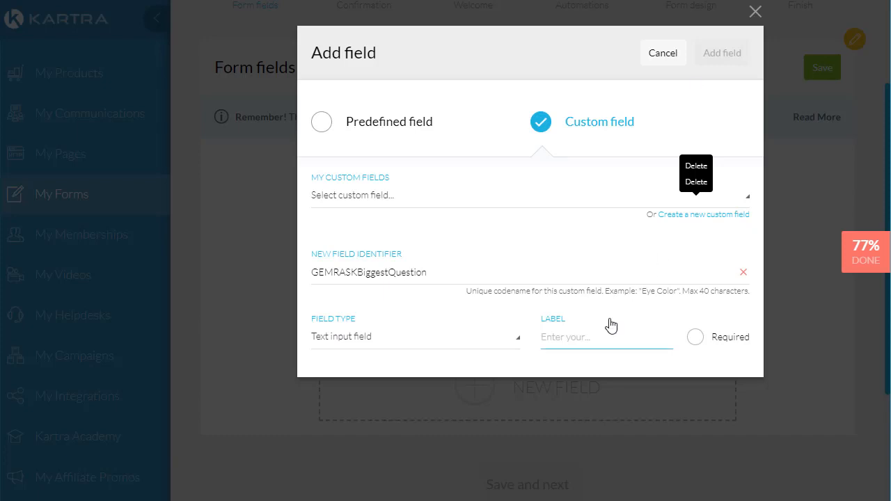
pyautogui.write('What is')
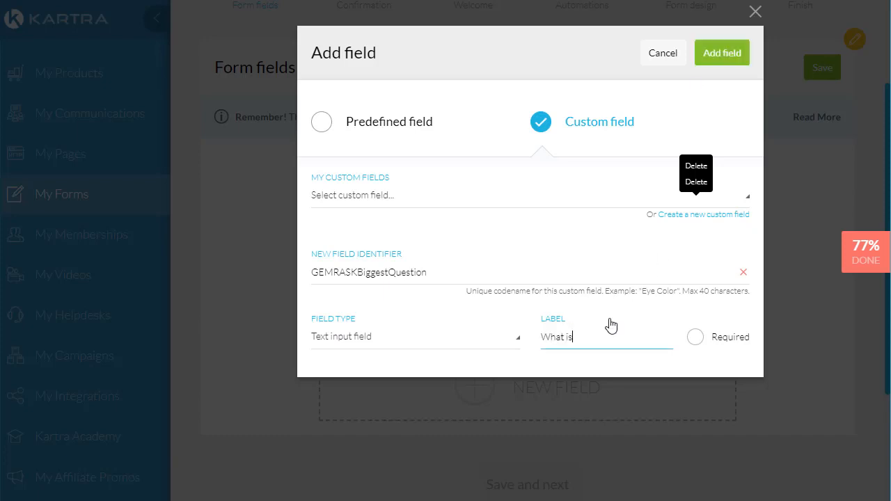
pyautogui.write(' your biggest obstacle?')
pyautogui.click(694, 341)
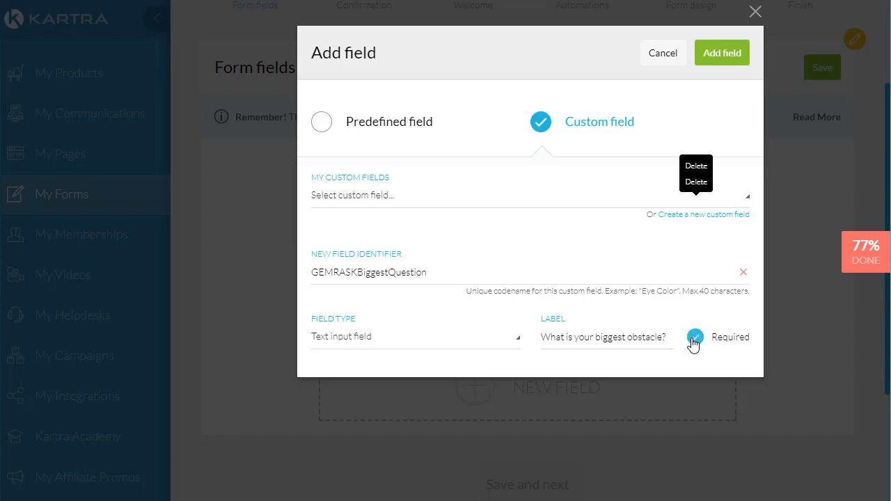
pyautogui.click(720, 54)
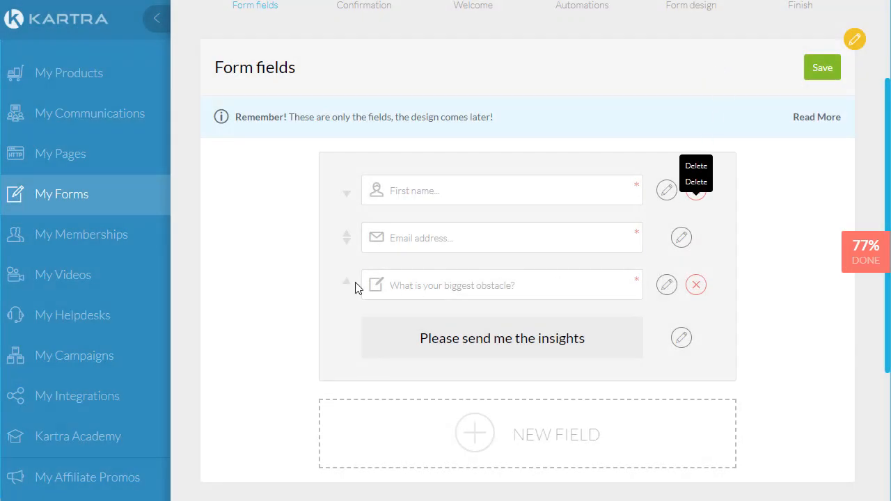
pyautogui.click(344, 280)
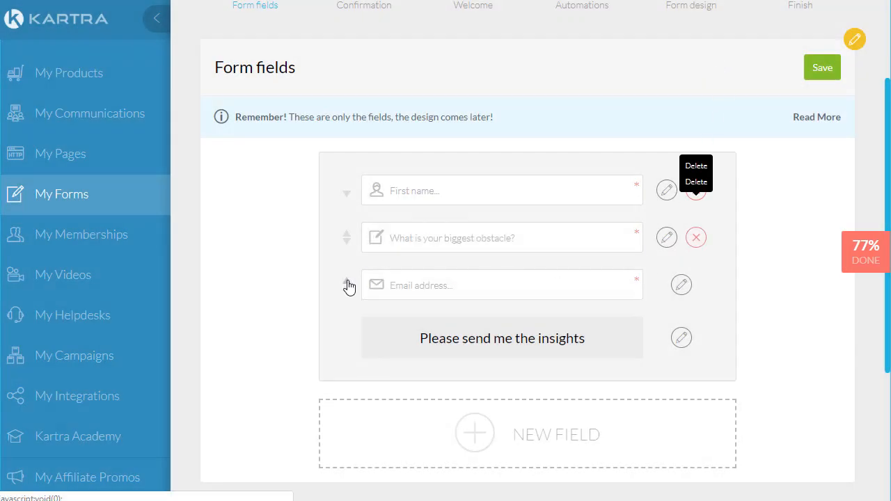
pyautogui.click(346, 235)
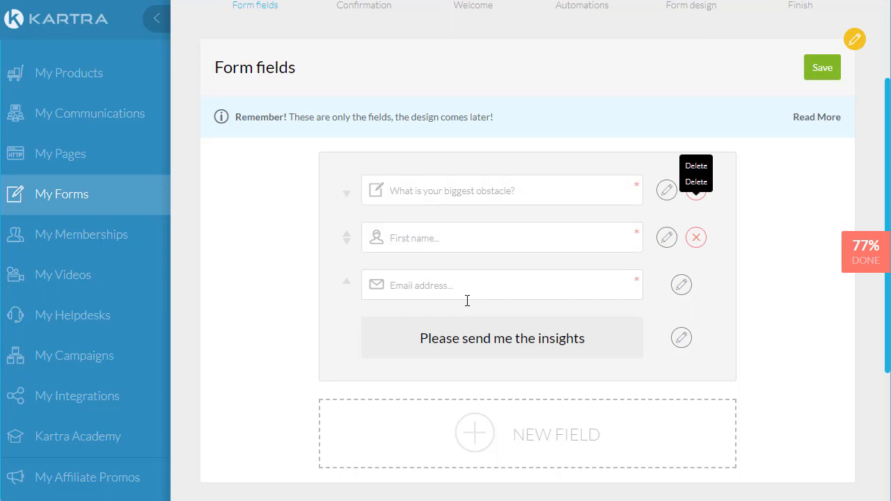
# Start another new custom field with the identifier "GEMRASKDoAsk" and the type Radio buttons.
pyautogui.click(474, 434)
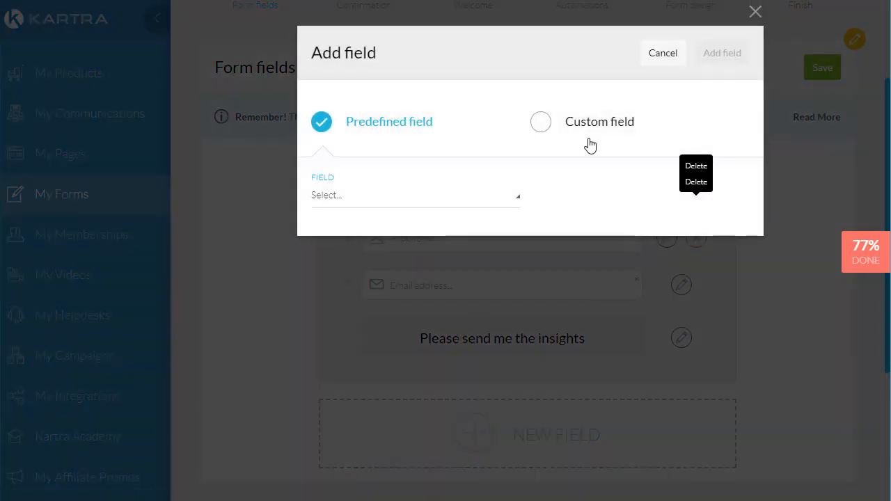
pyautogui.click(540, 125)
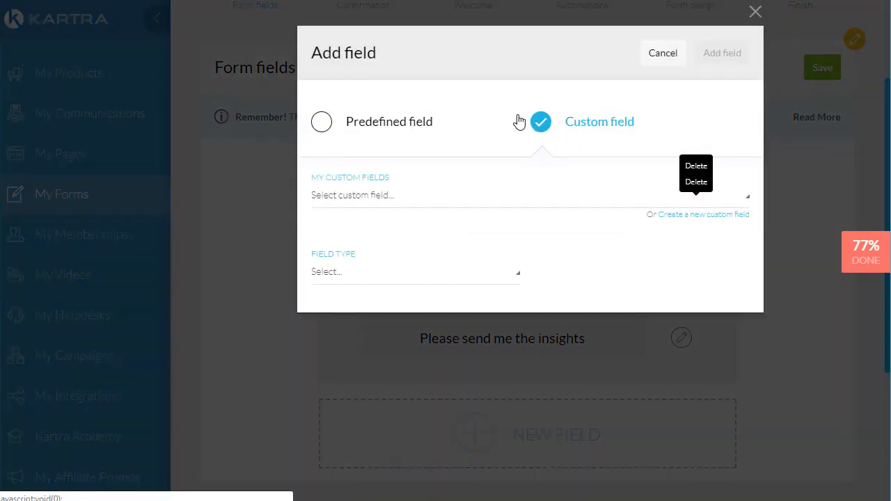
pyautogui.click(709, 221)
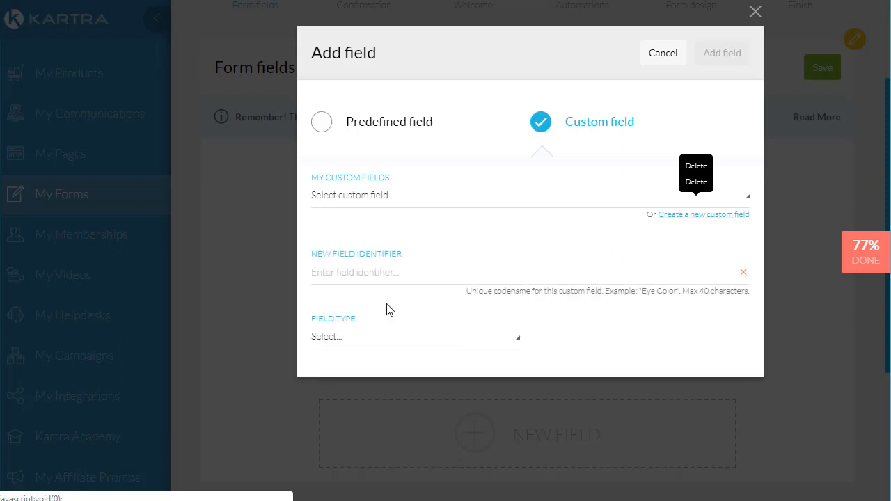
pyautogui.click(354, 274)
pyautogui.write('GEMRASH')
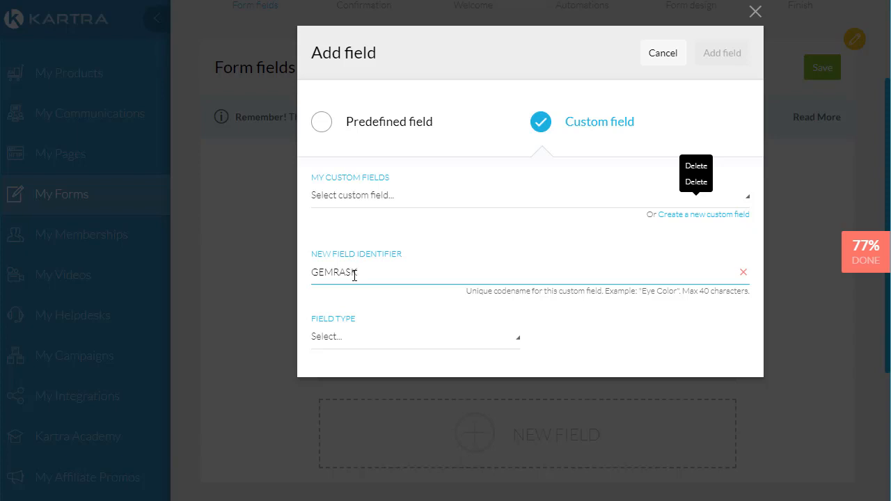
pyautogui.write('DoAsk')
pyautogui.click(347, 341)
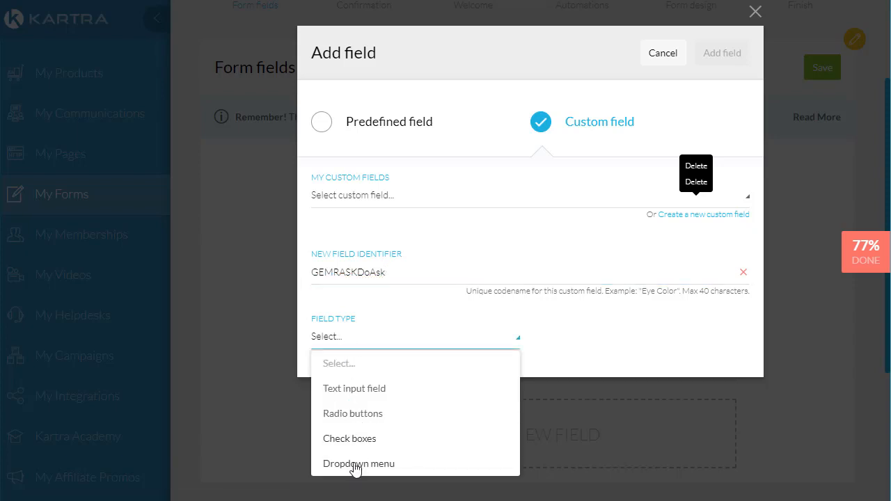
pyautogui.click(346, 416)
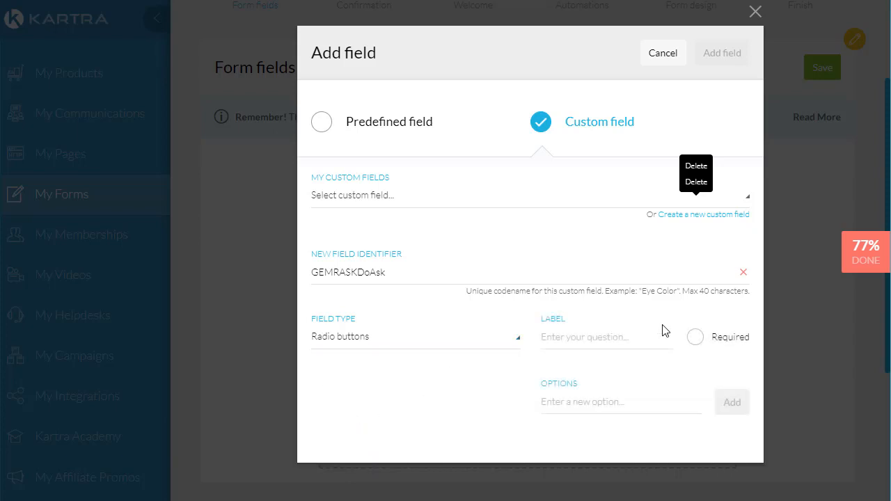
# Label the radio field "Which of these choices describes the method you use when you build a new list?" and make it required.
pyautogui.click(558, 340)
pyautogui.write('Which of the')
pyautogui.write('se choices')
pyautogui.write(' describes the')
pyautogui.write(' method you u')
pyautogui.write('se when you build')
pyautogui.write(' a new list?')
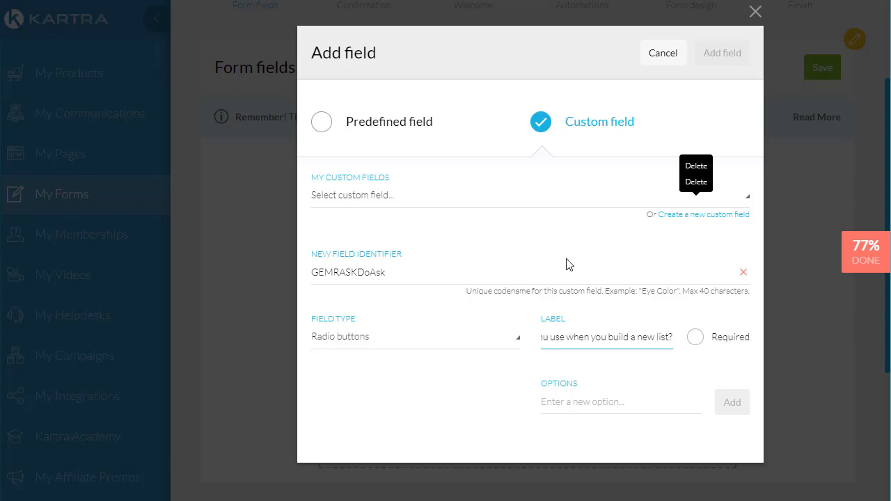
pyautogui.click(695, 338)
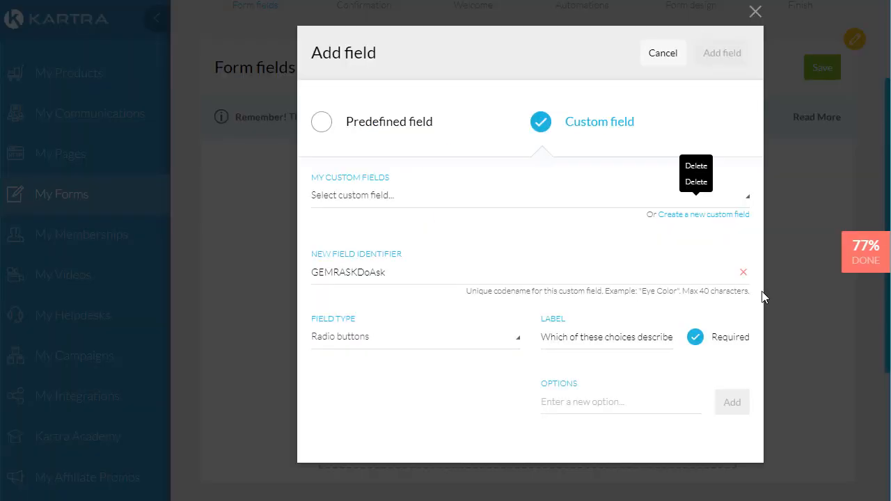
# Add the radio options "I run “Ask” campaigns whilst building the initial list" and "I model other Experts' new offerings".
pyautogui.click(567, 405)
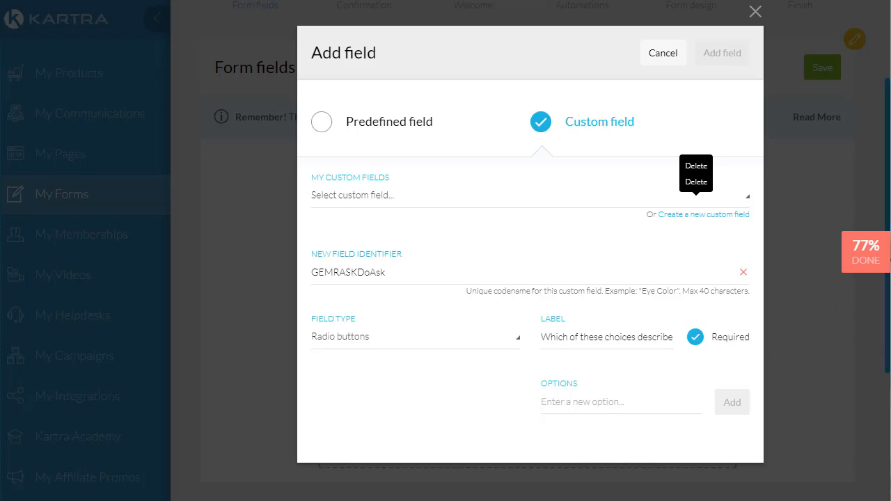
pyautogui.click(584, 402)
pyautogui.hotkey('ctrl', 'v')
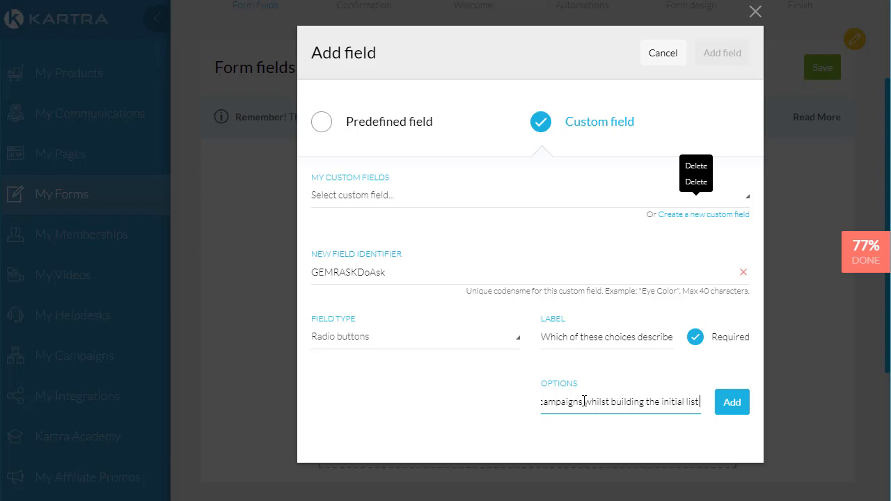
pyautogui.click(725, 410)
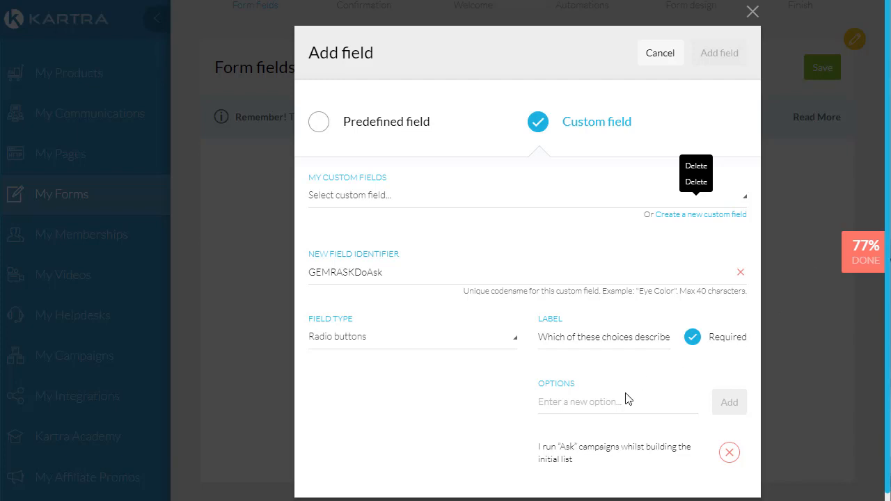
pyautogui.click(607, 408)
pyautogui.write("I model other Experts' new offerings")
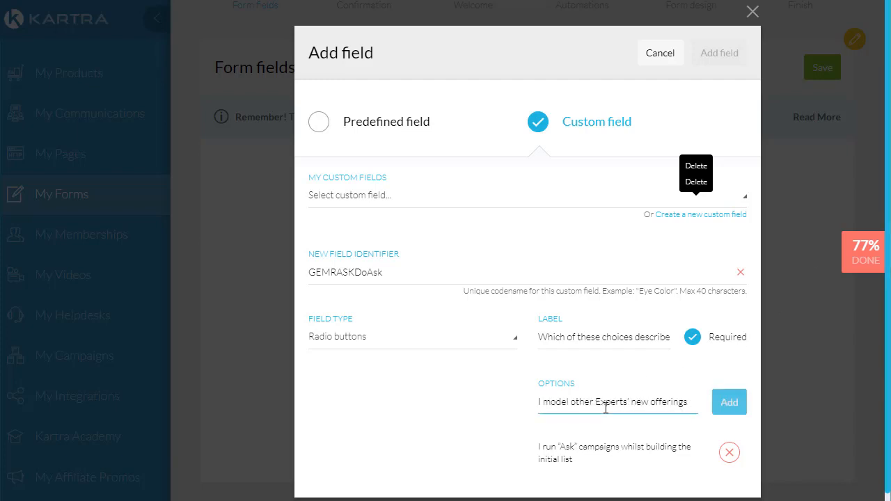
pyautogui.click(730, 404)
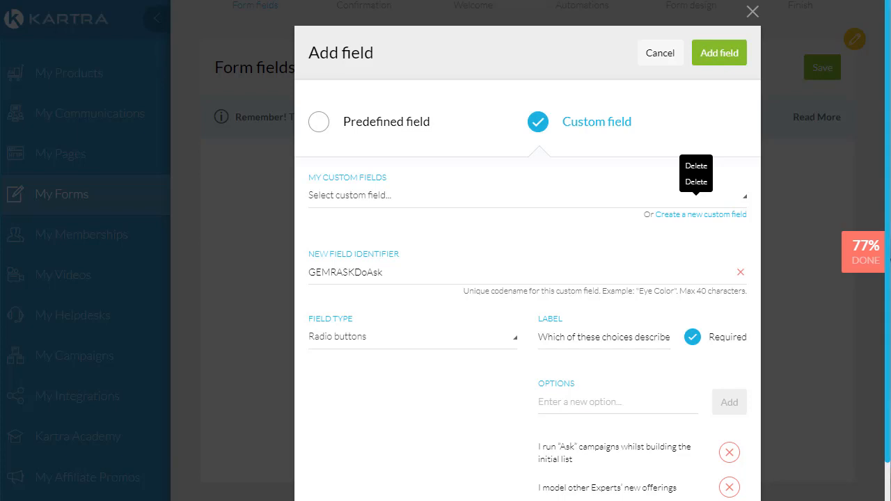
# Add the radio options "I guess what's best for my audience(s)" and "I don't ever create new lists and/or launch new product offers".
pyautogui.click(571, 402)
pyautogui.write("I guess what's best for my audience(s)")
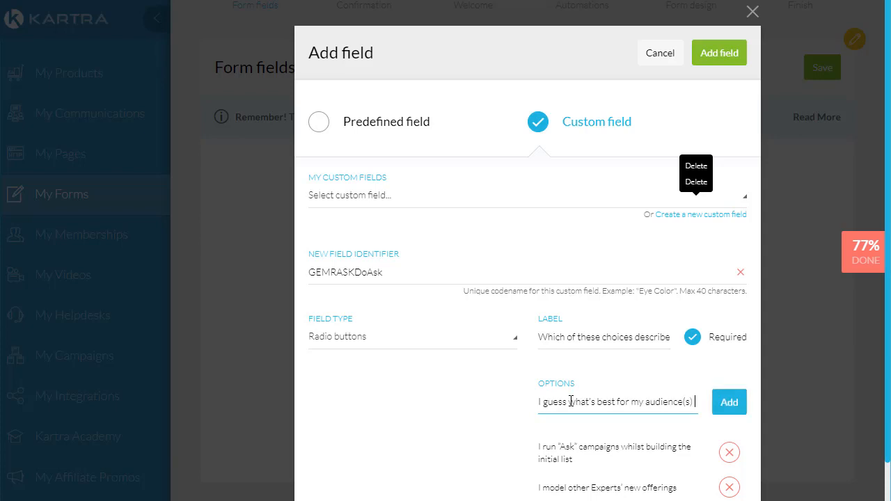
pyautogui.click(730, 404)
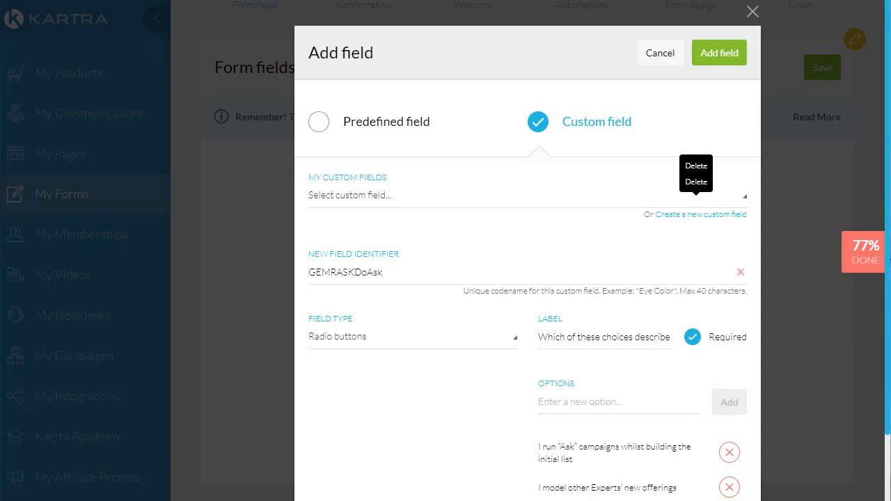
pyautogui.click(587, 404)
pyautogui.write('Take and/or launch new product offers')
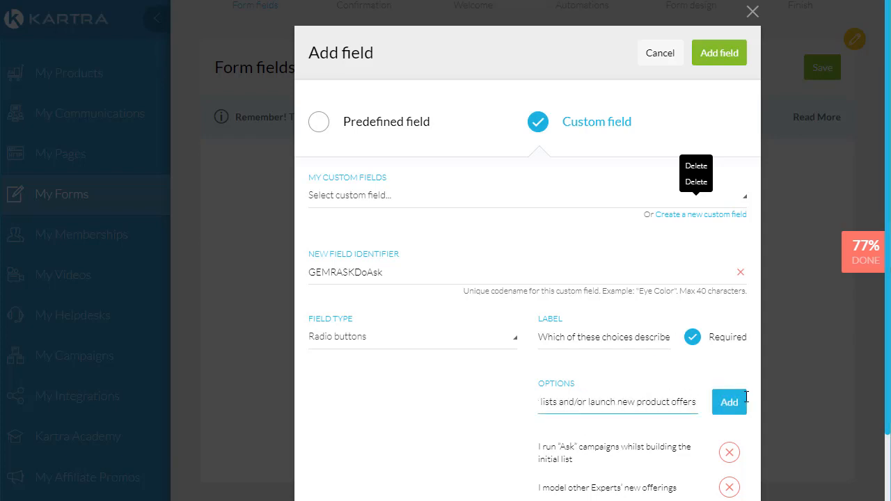
pyautogui.click(729, 408)
pyautogui.hotkey('ctrl', 'v')
pyautogui.click(725, 402)
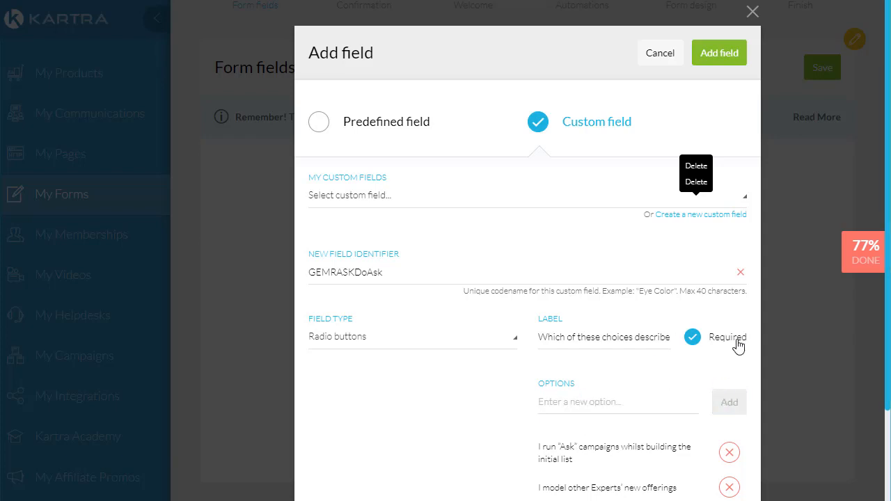
# Add the finished list-building method question to the form and move it above the First name field.
pyautogui.scroll(-3, 720, 350)
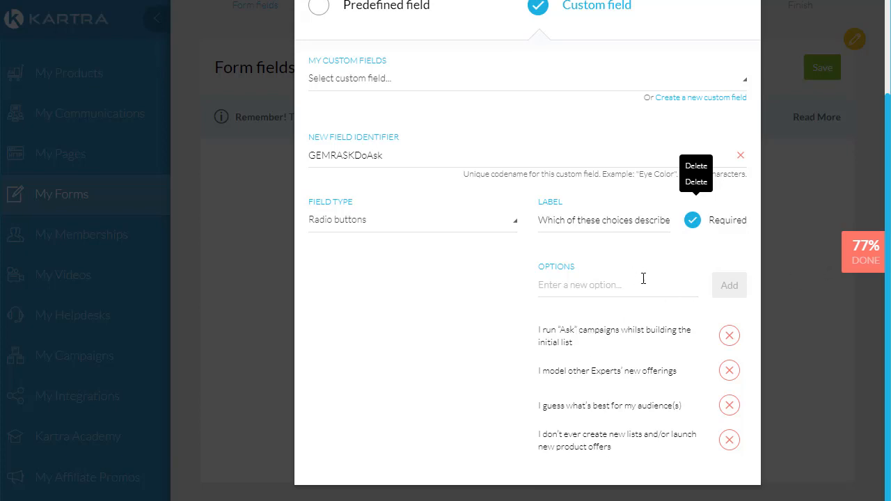
pyautogui.scroll(3, 643, 279)
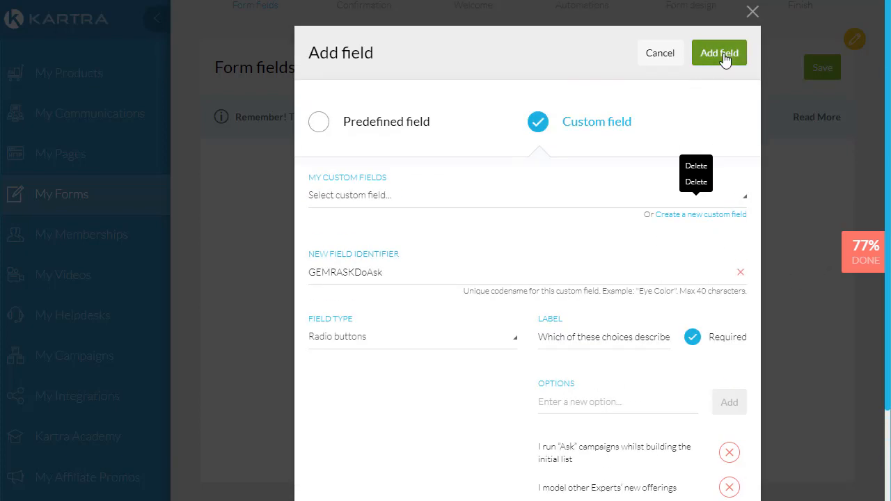
pyautogui.click(720, 53)
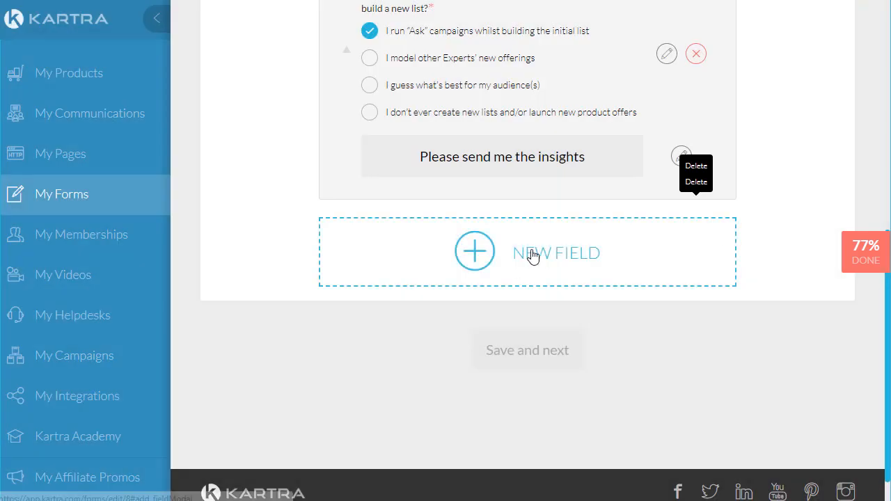
pyautogui.scroll(3, 532, 256)
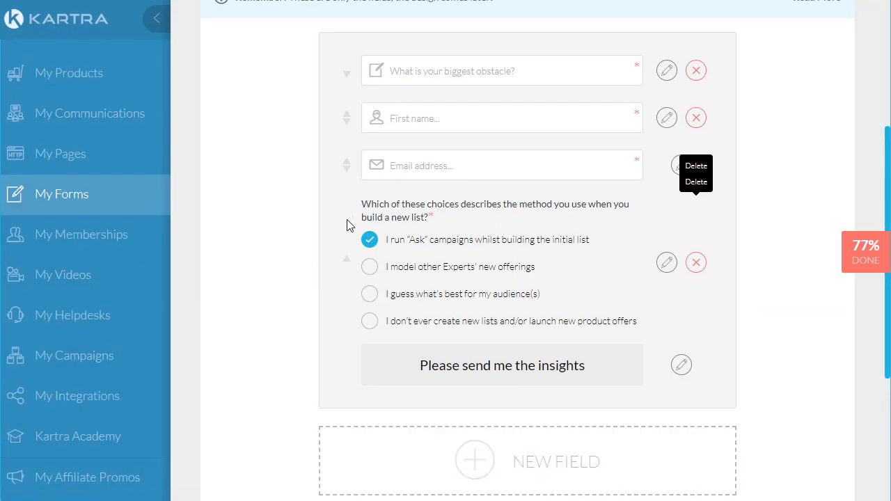
pyautogui.click(346, 258)
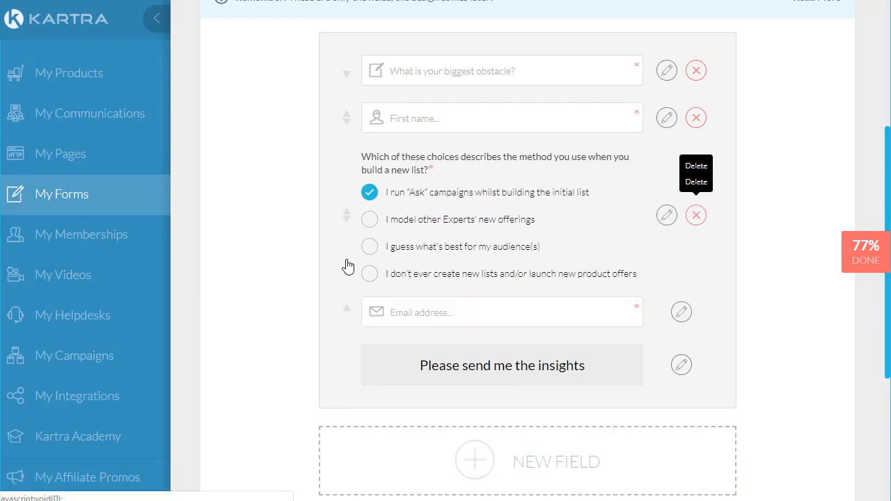
pyautogui.click(346, 212)
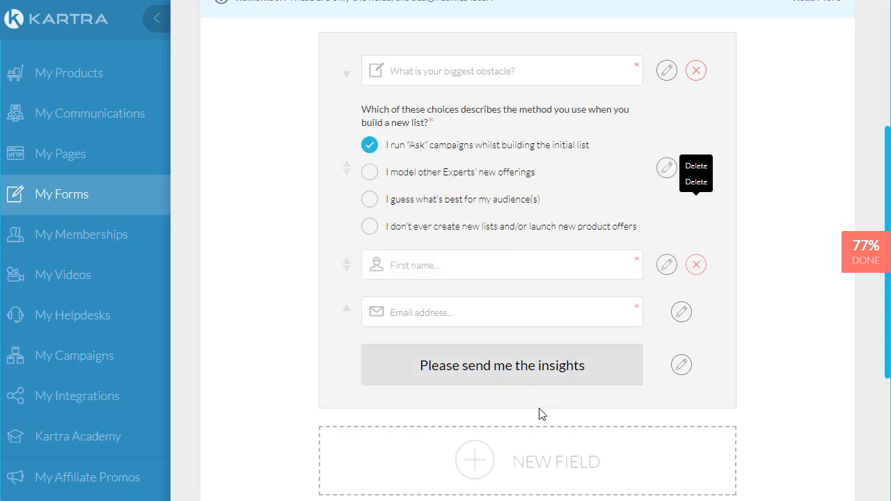
# Start a new custom field with the identifier "GEMRASKDoEngage" and the type Radio buttons.
pyautogui.click(474, 459)
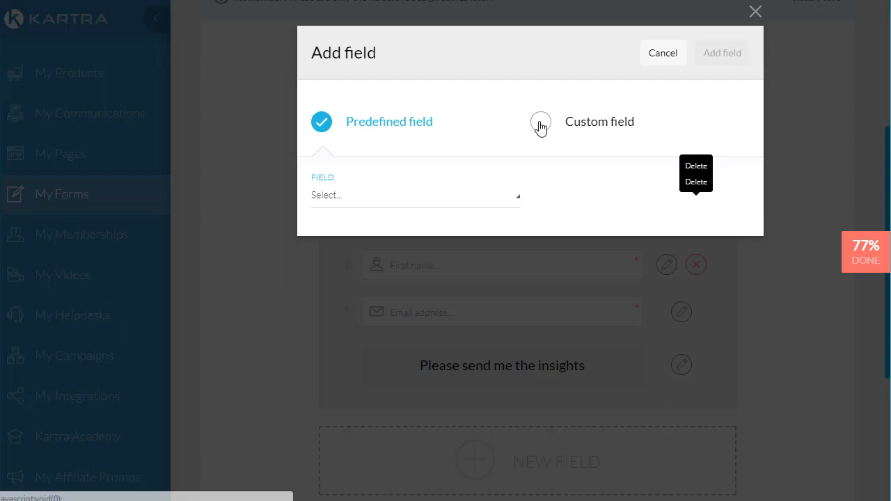
pyautogui.click(539, 124)
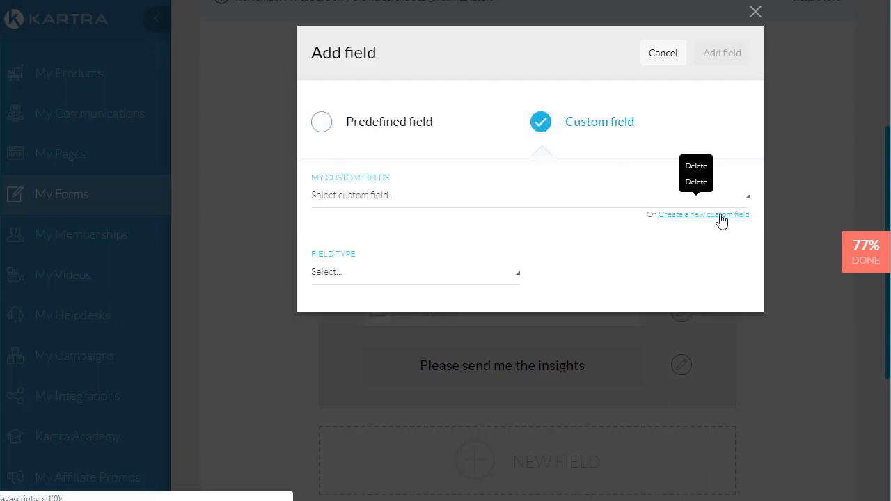
pyautogui.click(665, 215)
pyautogui.click(370, 270)
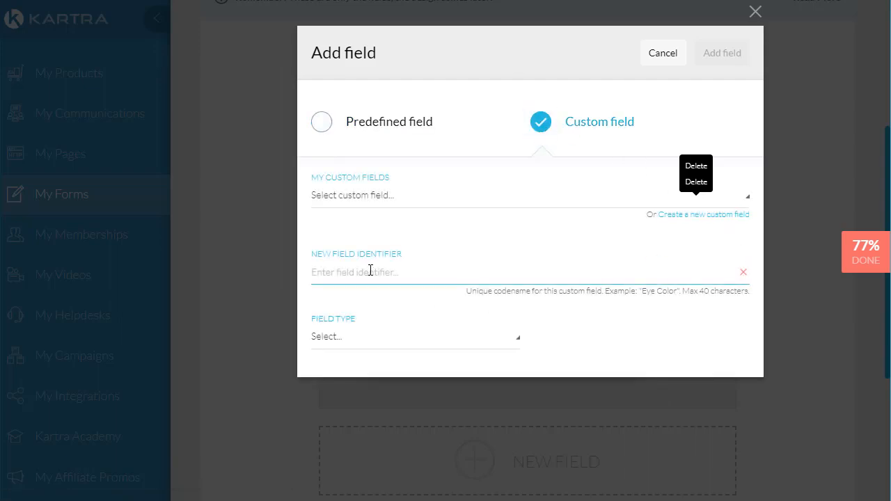
pyautogui.write('GEMRASKDoEngage')
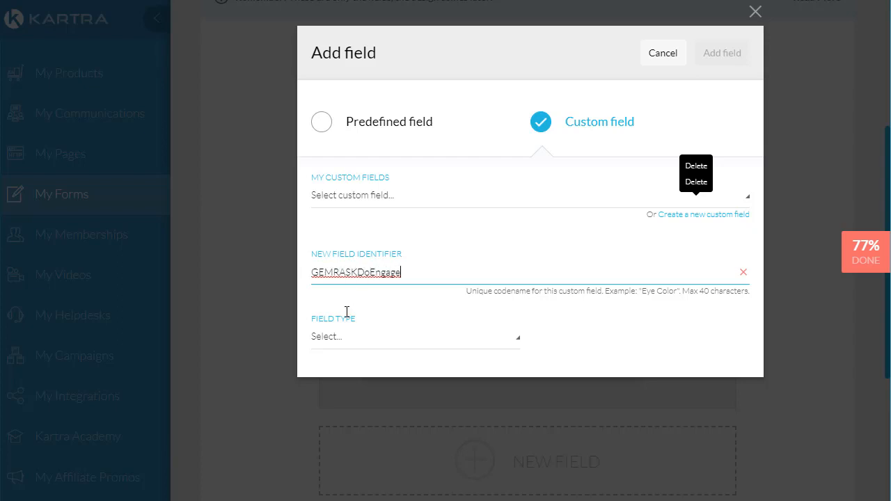
pyautogui.click(346, 341)
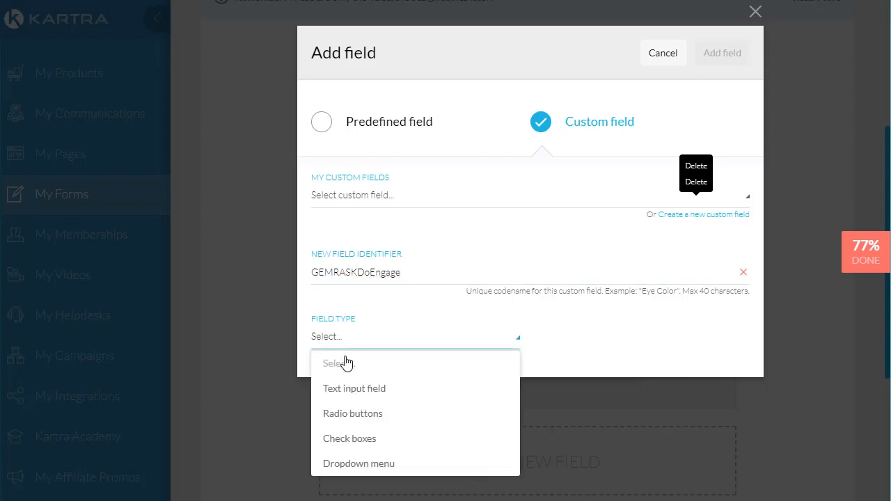
pyautogui.click(374, 415)
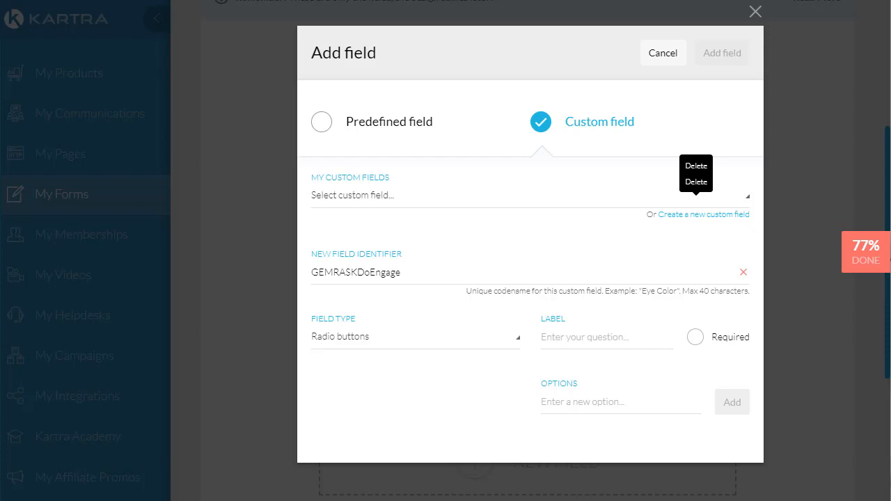
# Label the radio field "Do you have Q&A “Virtual Conversations” with your audience(s) at least once a month?".
pyautogui.click(590, 341)
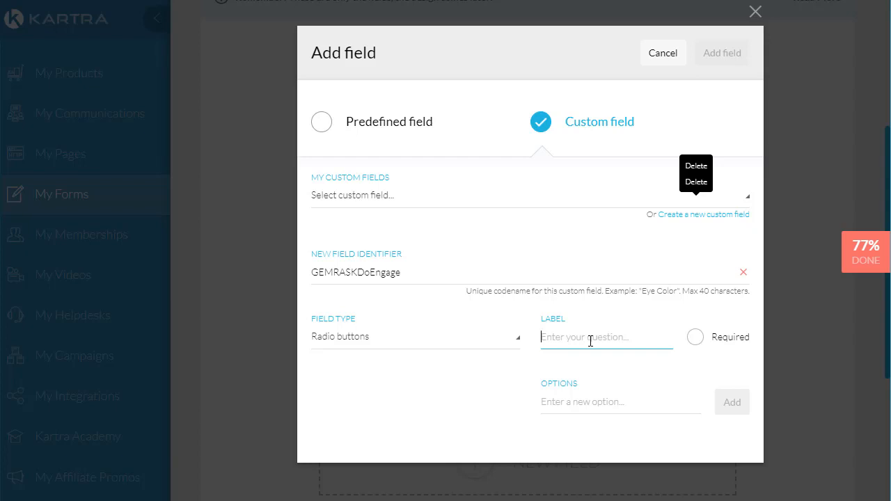
pyautogui.hotkey('ctrl', 'v')
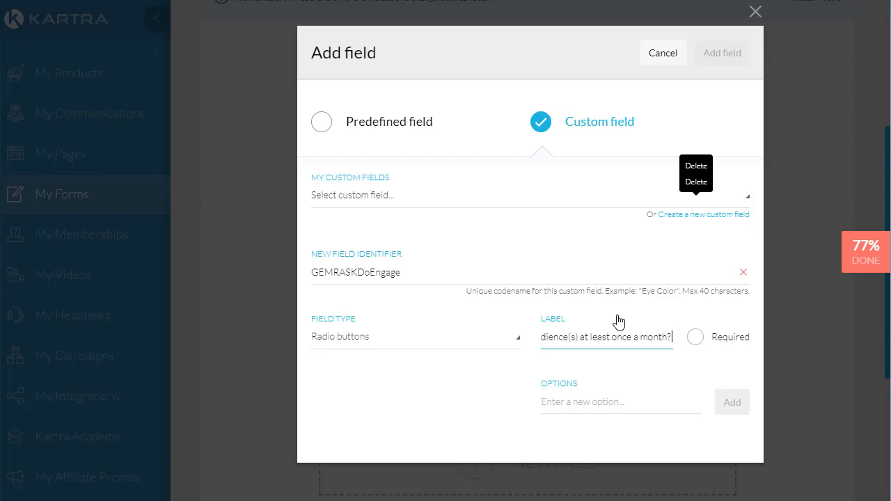
pyautogui.press('Home')
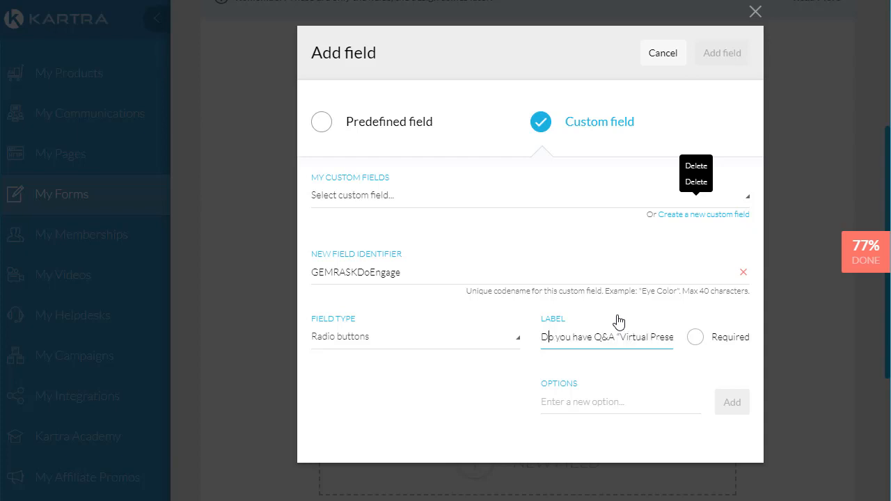
pyautogui.press('Delete')
pyautogui.press('Delete')
pyautogui.press('Delete')
pyautogui.press('Delete')
pyautogui.write('Conv')
pyautogui.write('en')
pyautogui.write('r')
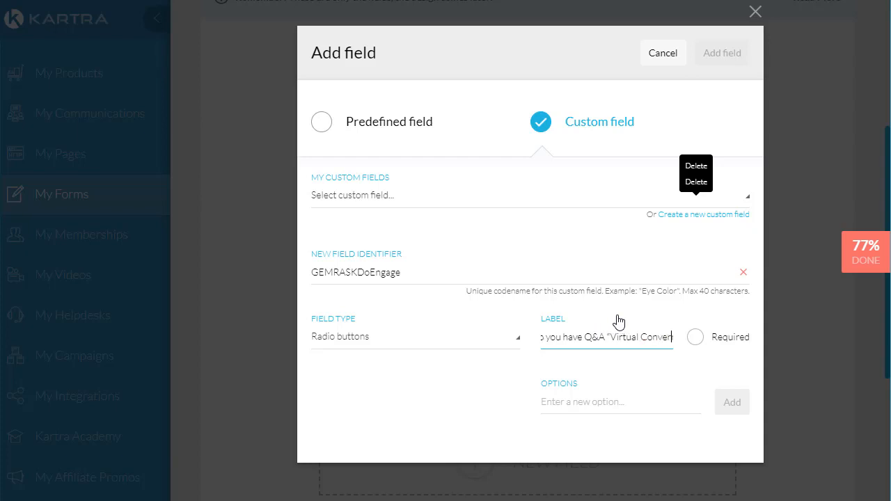
pyautogui.press('Right')
pyautogui.press('Right')
pyautogui.press('Right')
pyautogui.press('Right')
pyautogui.press('Right')
pyautogui.press('Left')
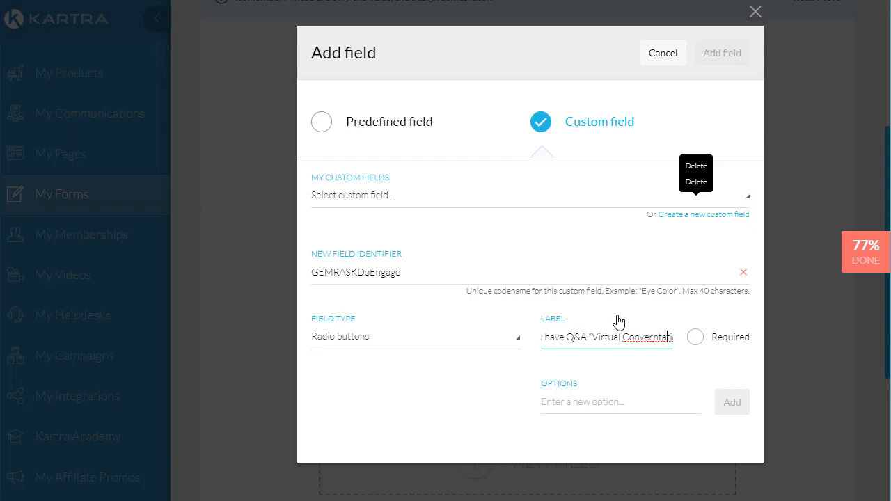
pyautogui.press('BackSpace')
pyautogui.press('BackSpace')
pyautogui.press('BackSpace')
pyautogui.write('sa')
pyautogui.press('Right')
pyautogui.press('Right')
pyautogui.press('Right')
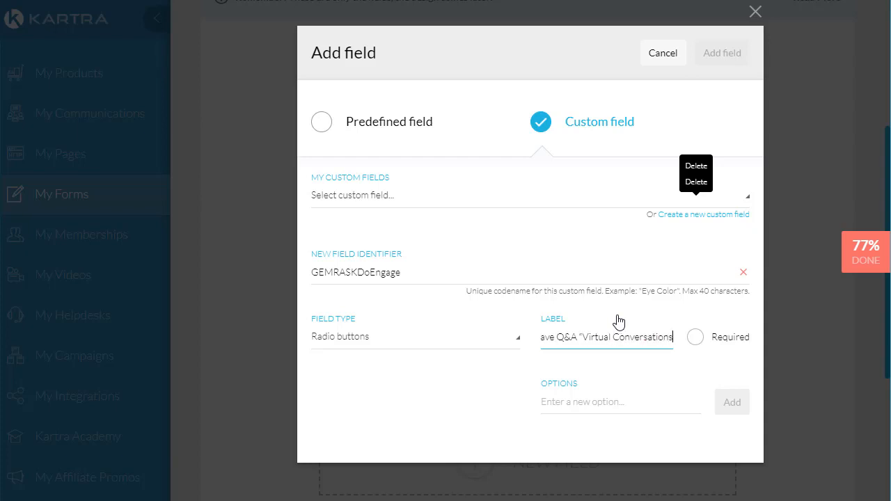
pyautogui.write('” with')
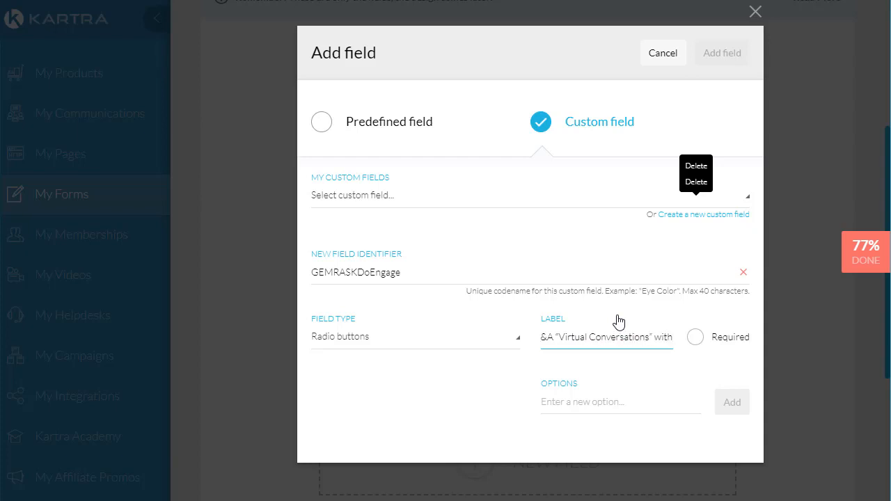
# Give the "Virtual Conversations" question the options "Yes" and "No" and add the field to the form.
pyautogui.click(562, 408)
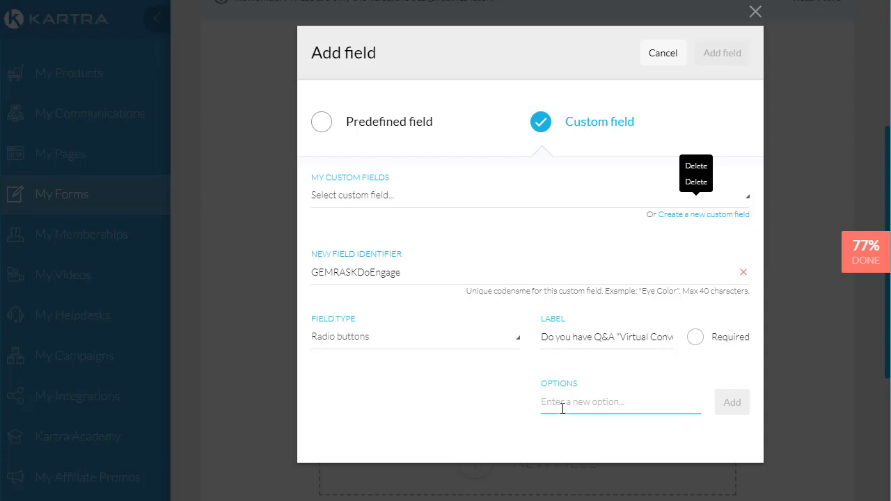
pyautogui.write('Yes')
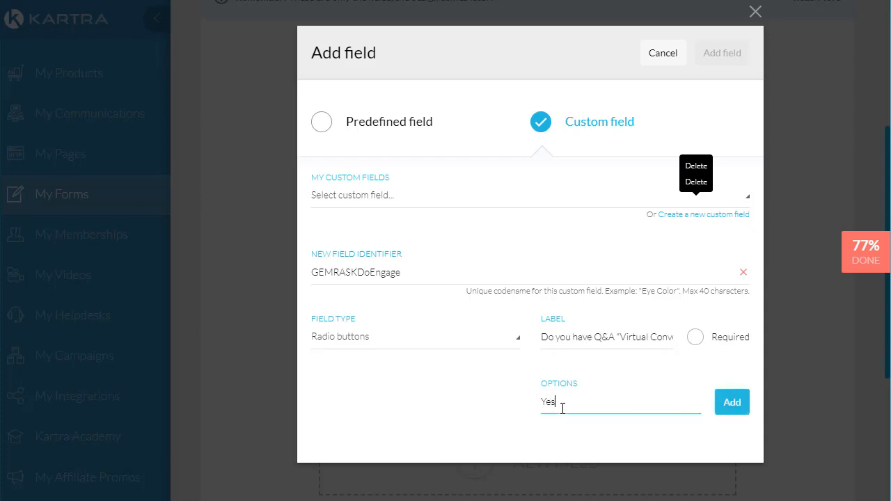
pyautogui.click(724, 404)
pyautogui.click(595, 400)
pyautogui.write('No')
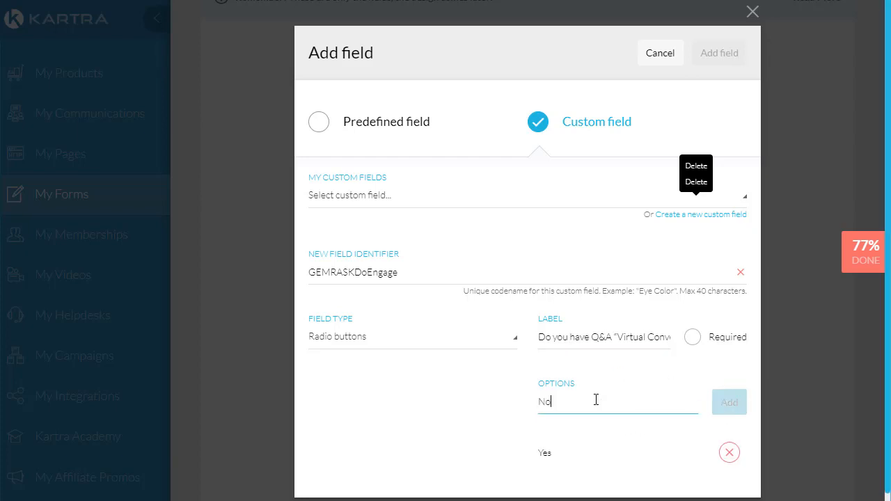
pyautogui.click(728, 403)
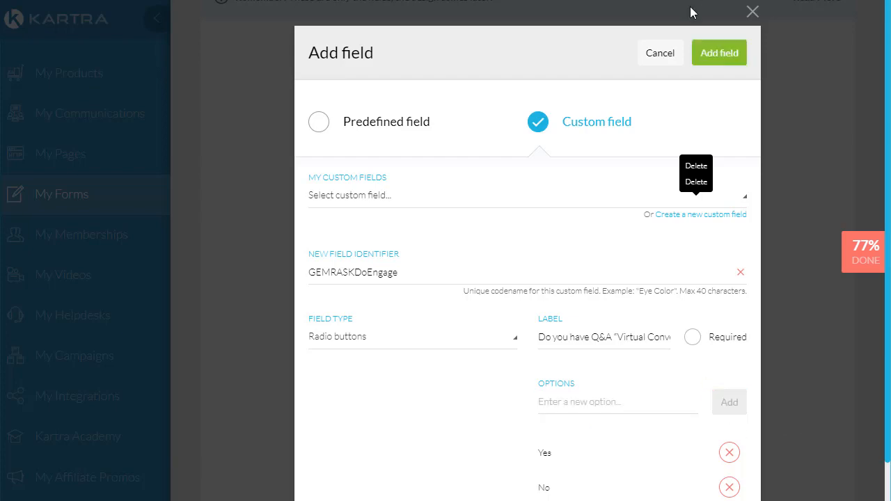
pyautogui.click(724, 61)
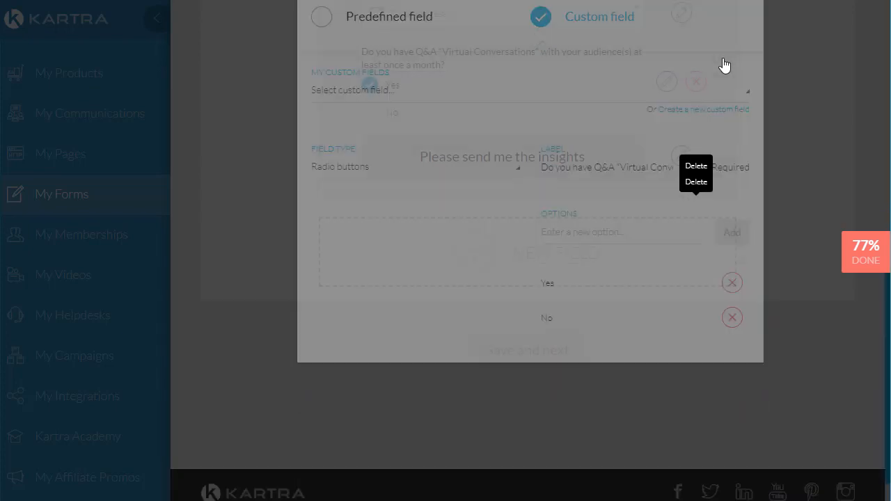
# Move the "Virtual Conversations" question above the Email address and First name fields, directly below the list-building method question.
pyautogui.scroll(2, 456, 90)
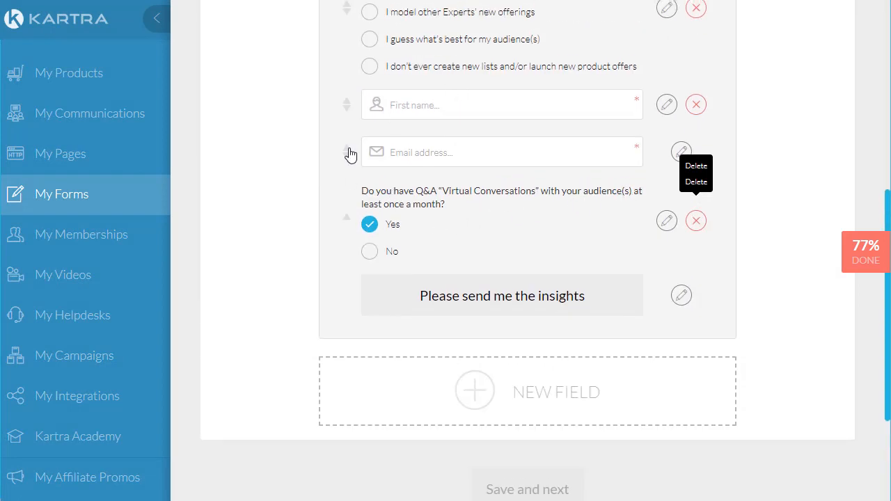
pyautogui.moveTo(346, 153); pyautogui.dragTo(349, 223)
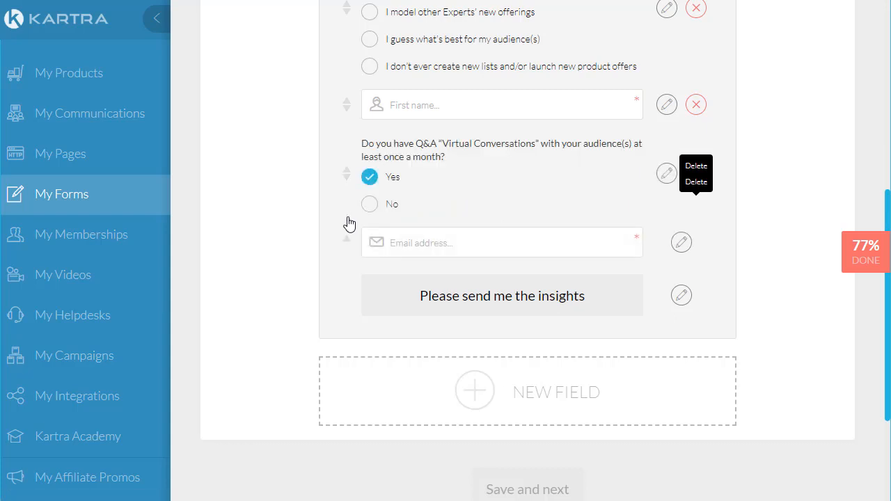
pyautogui.scroll(2, 345, 227)
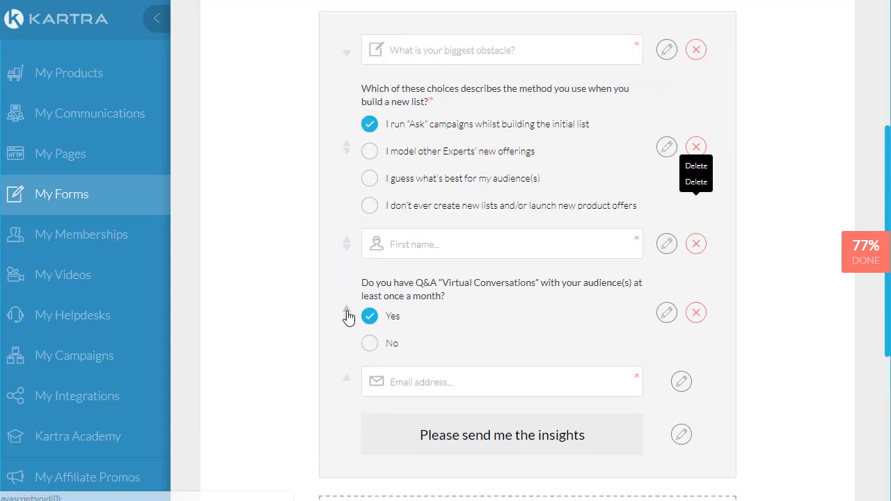
pyautogui.click(347, 310)
pyautogui.scroll(1, 511, 119)
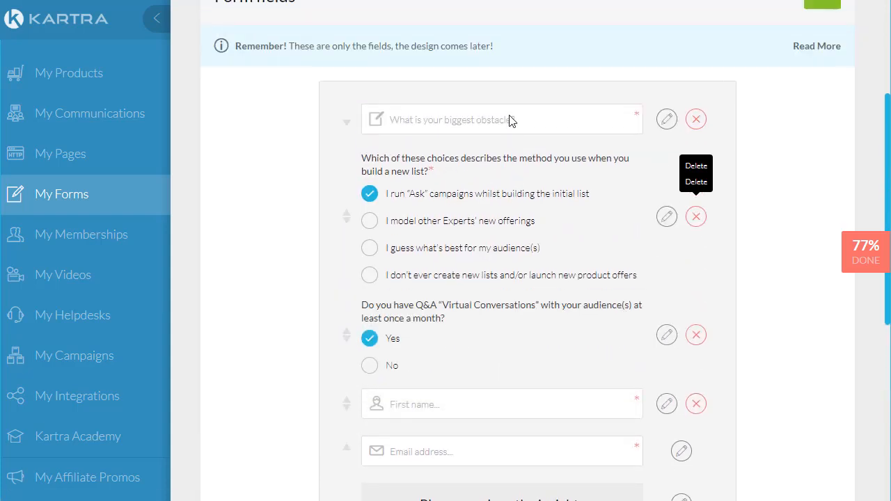
# Check the order of the form fields, save them and continue to the confirmation settings.
pyautogui.scroll(-1, 510, 114)
pyautogui.scroll(-2, 510, 115)
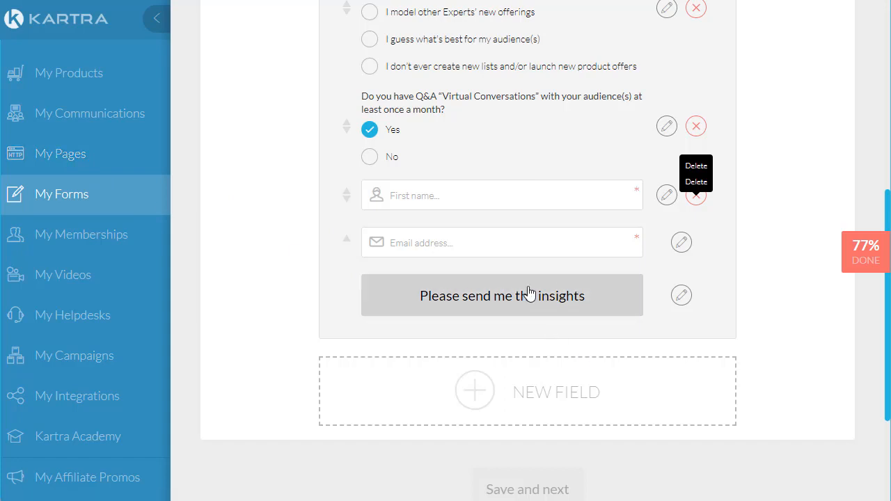
pyautogui.scroll(5, 533, 299)
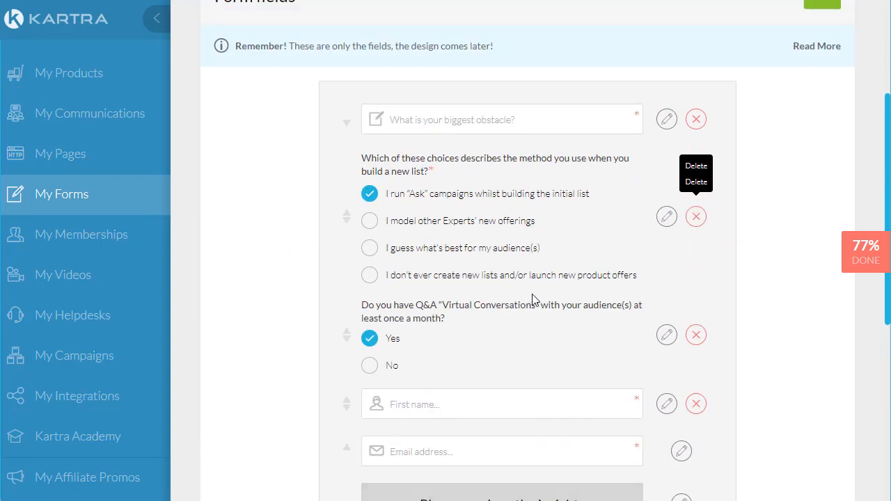
pyautogui.scroll(-1, 853, 82)
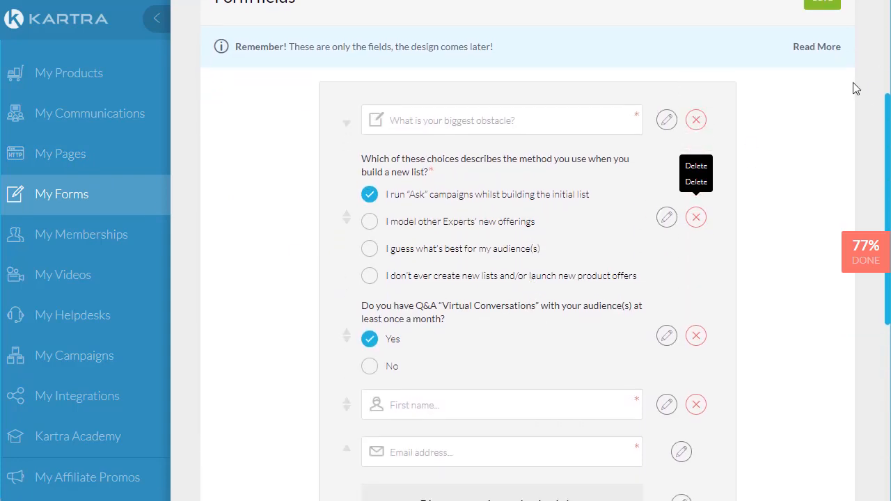
pyautogui.scroll(2, 811, 96)
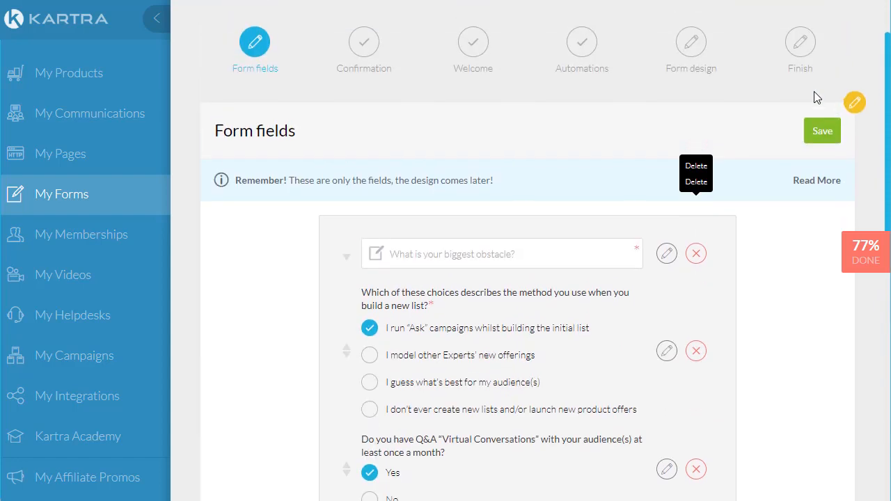
pyautogui.click(822, 140)
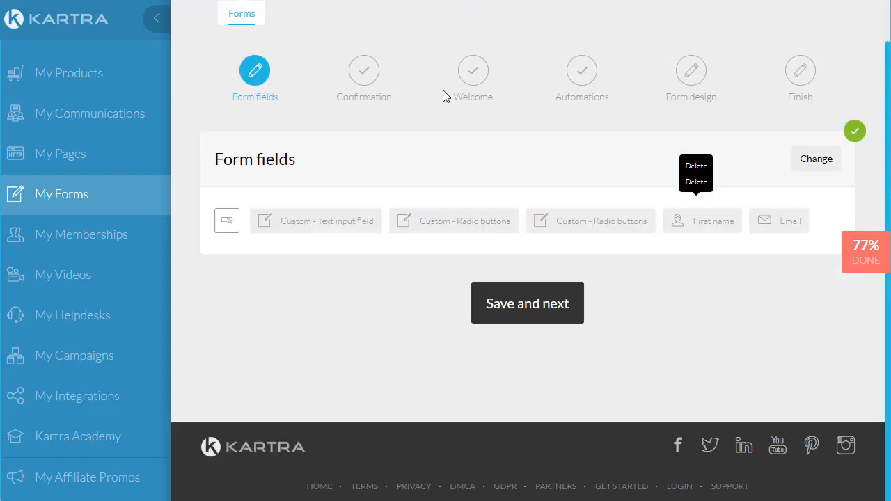
pyautogui.click(517, 308)
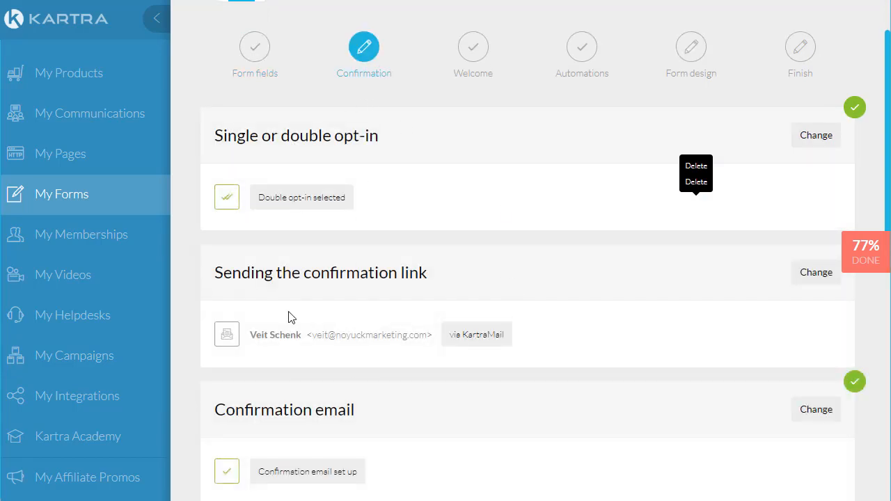
# Review the confirmation settings, keep them along with the welcome, automation and design settings, and save through to the finish stage.
pyautogui.scroll(-7, 465, 375)
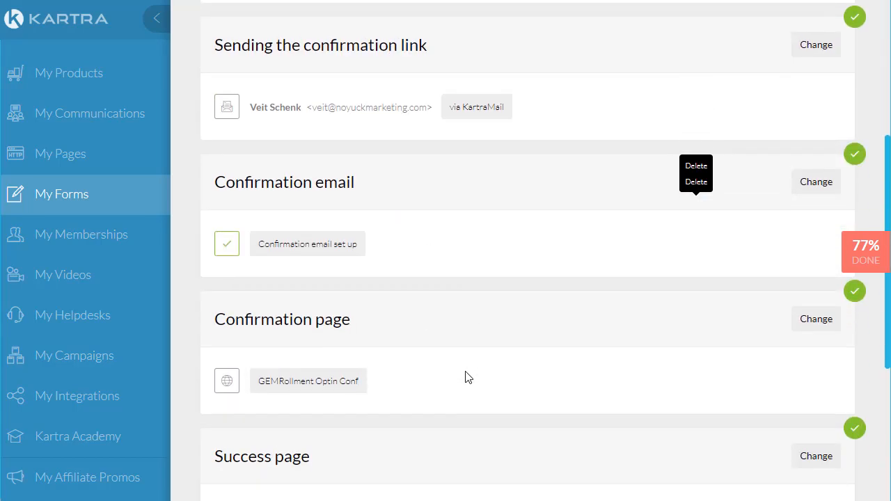
pyautogui.scroll(8, 465, 371)
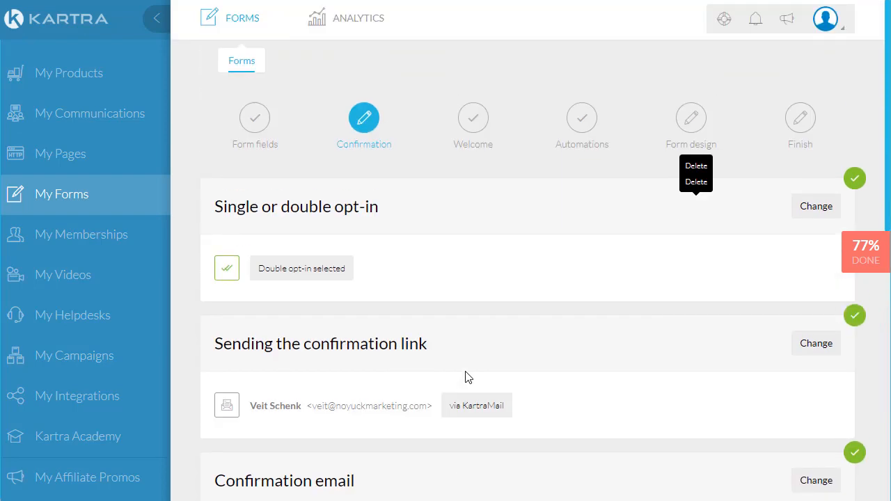
pyautogui.scroll(-8, 717, 195)
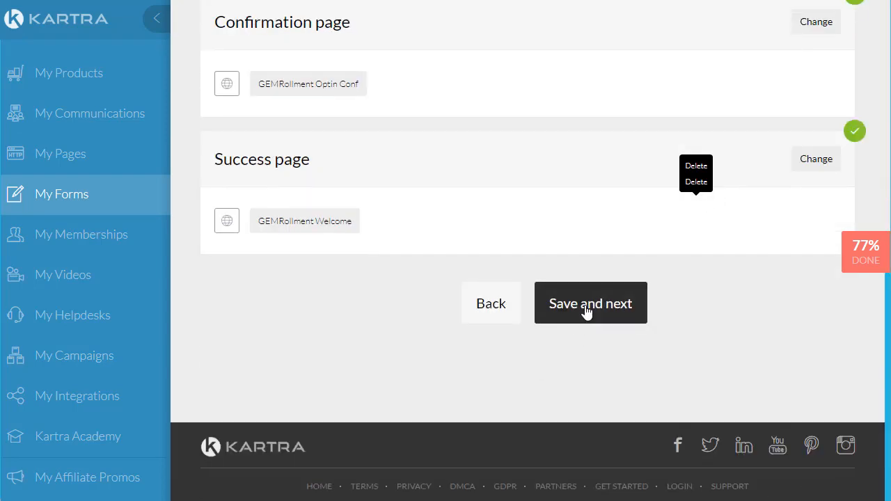
pyautogui.click(588, 312)
pyautogui.click(589, 312)
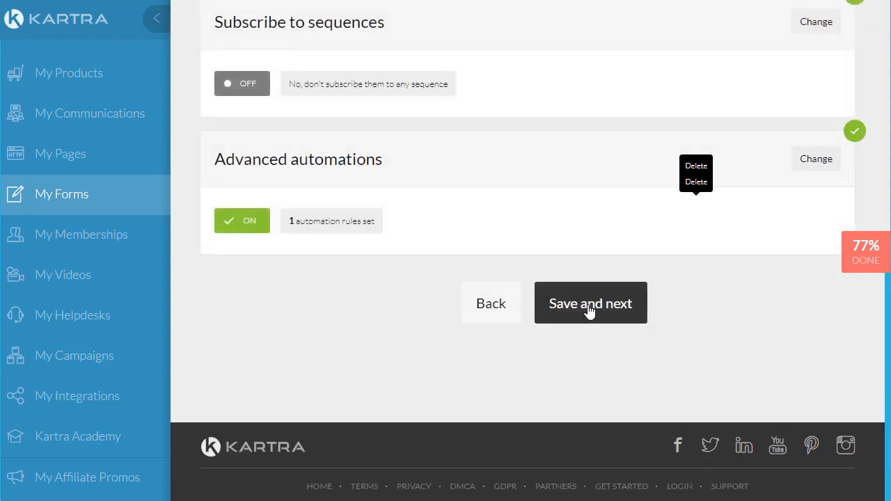
pyautogui.click(644, 304)
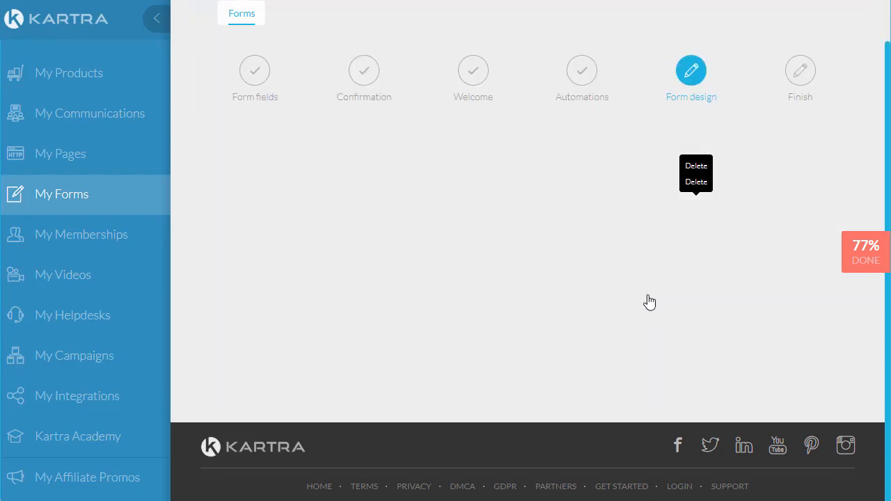
pyautogui.click(599, 312)
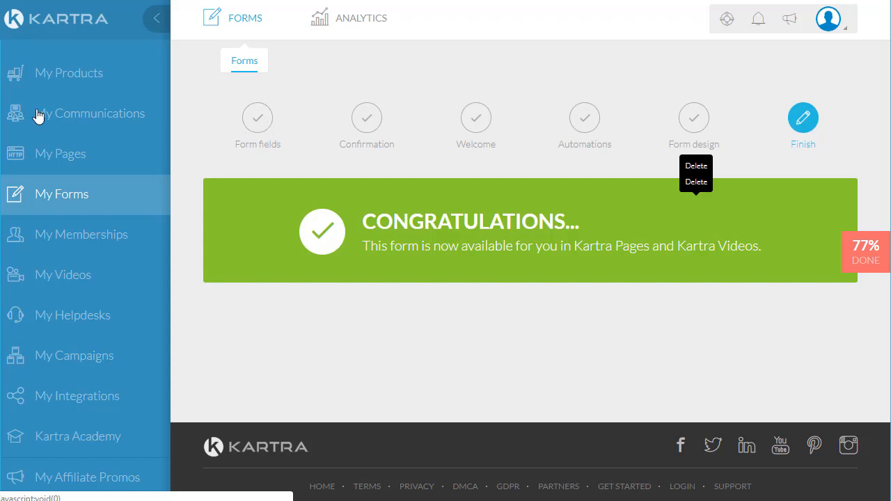
# Open the profile of the first lead in the communications leads list.
pyautogui.click(80, 116)
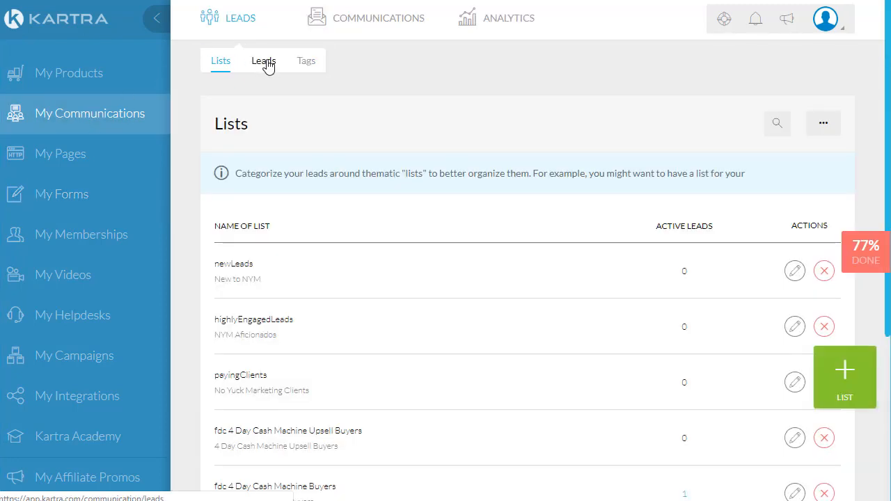
pyautogui.click(266, 63)
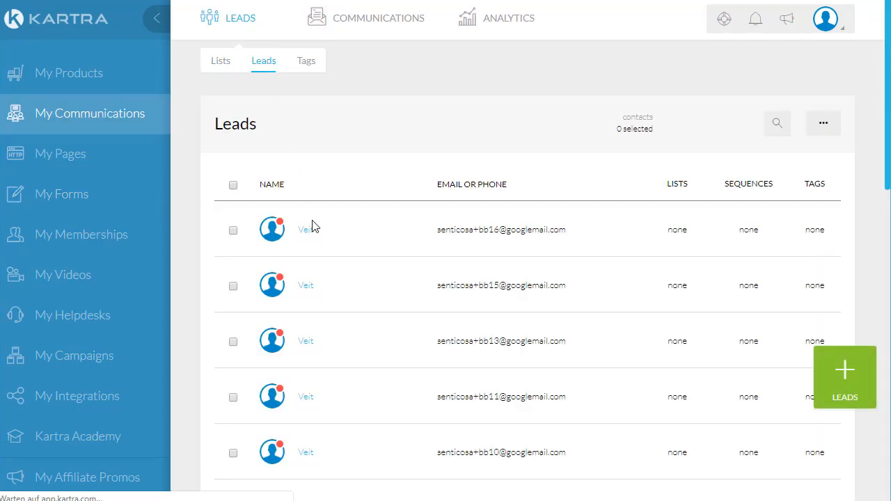
pyautogui.click(308, 230)
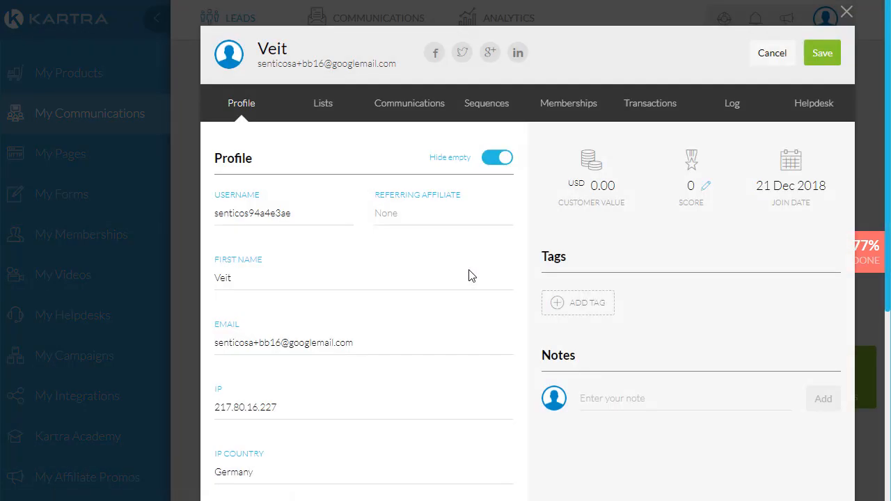
# Examine the survey answers stored in the lead's custom fields, including the full main obstacle text, and close the profile without saving.
pyautogui.scroll(-3, 435, 293)
pyautogui.scroll(-2, 435, 293)
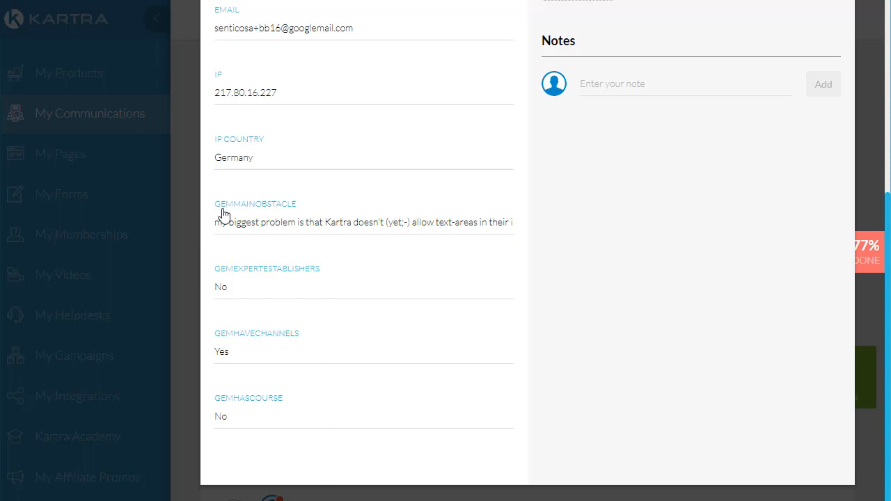
pyautogui.moveTo(217, 224); pyautogui.dragTo(295, 229)
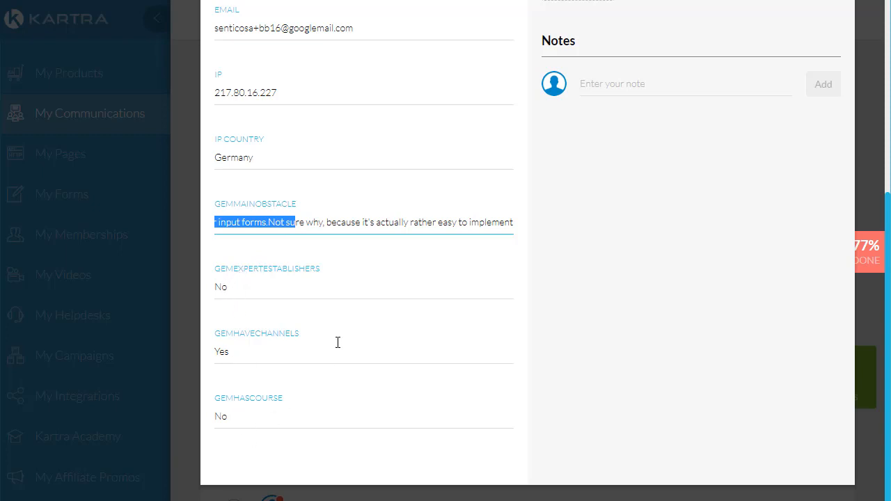
pyautogui.scroll(1, 337, 343)
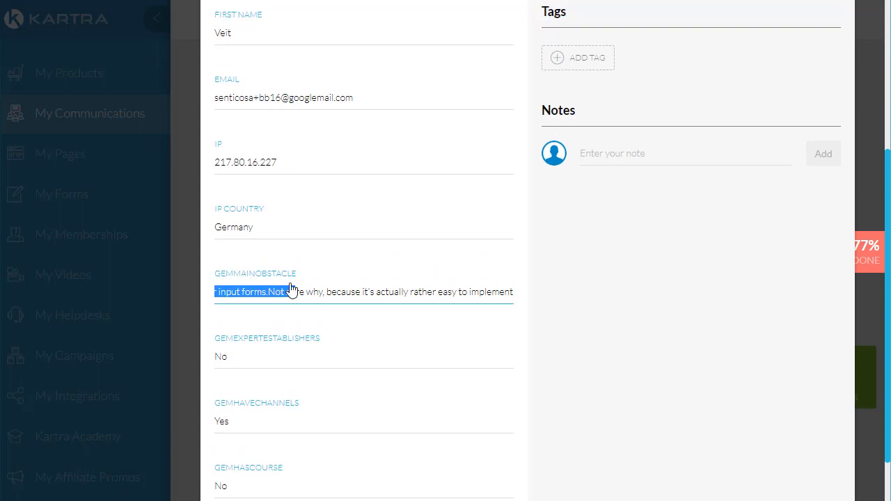
pyautogui.scroll(-1, 324, 324)
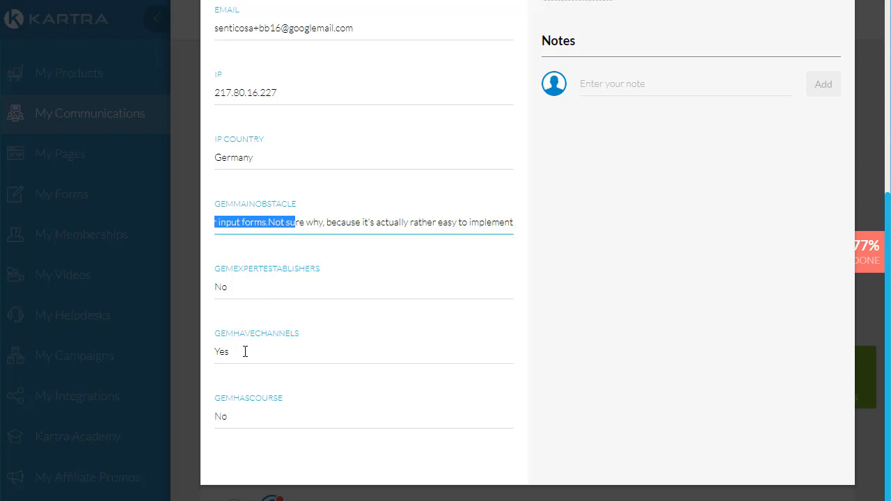
pyautogui.scroll(4, 245, 351)
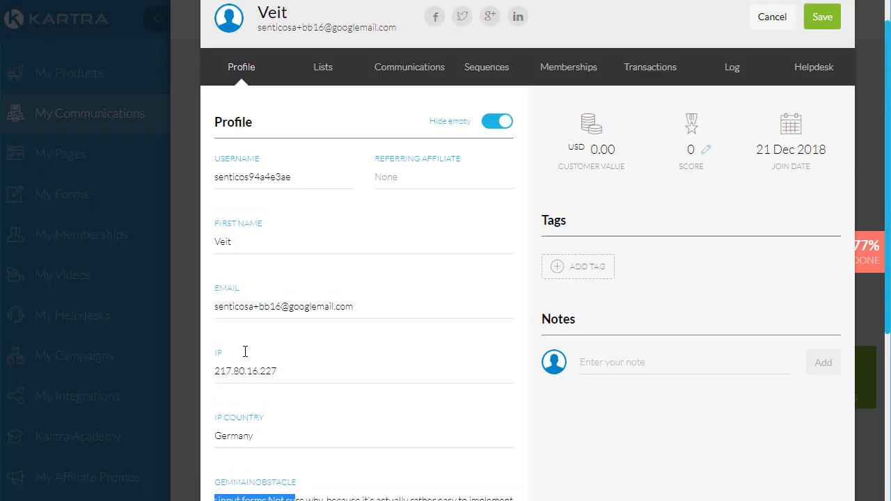
pyautogui.scroll(1, 245, 357)
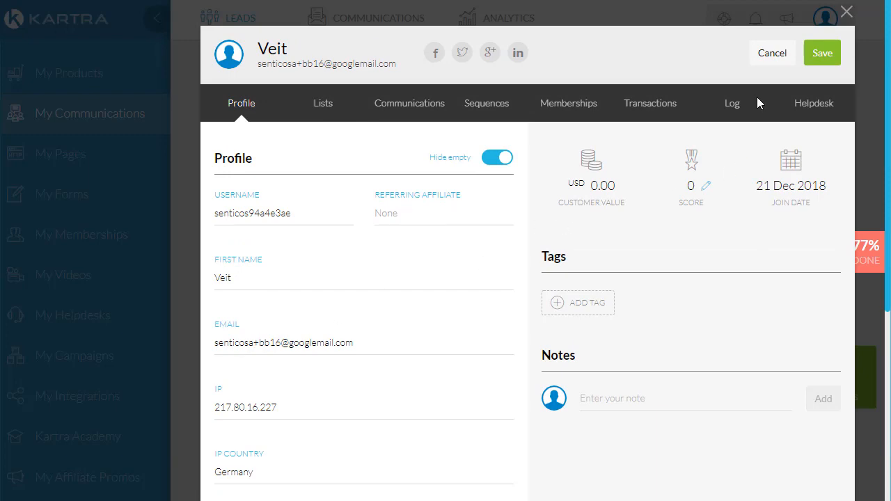
pyautogui.click(772, 56)
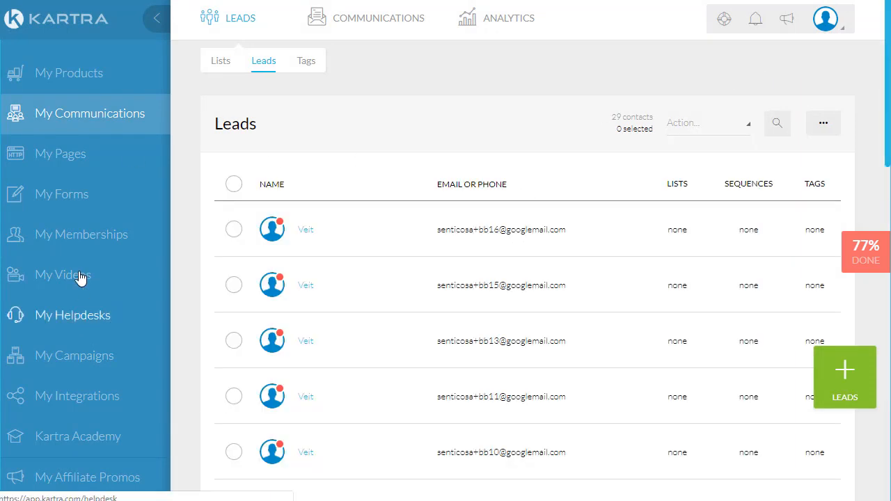
# Go back to the forms area and view the questions on the live survey page.
pyautogui.click(67, 201)
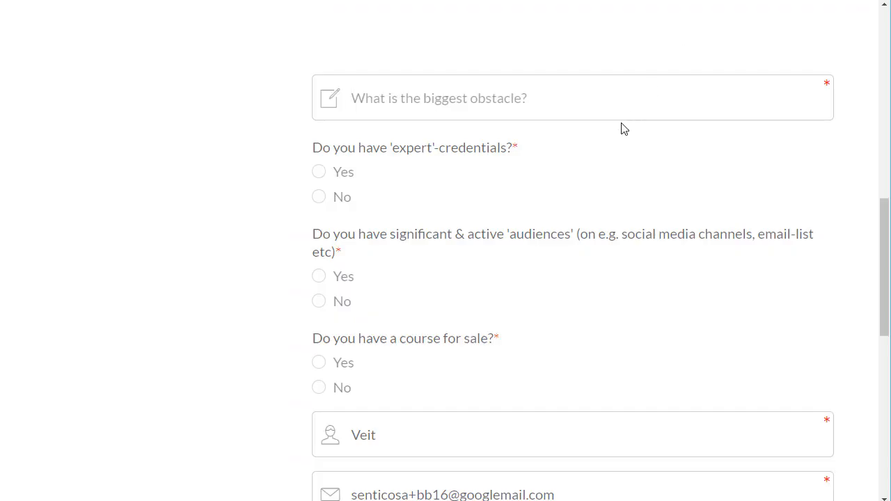
pyautogui.scroll(1, 438, 87)
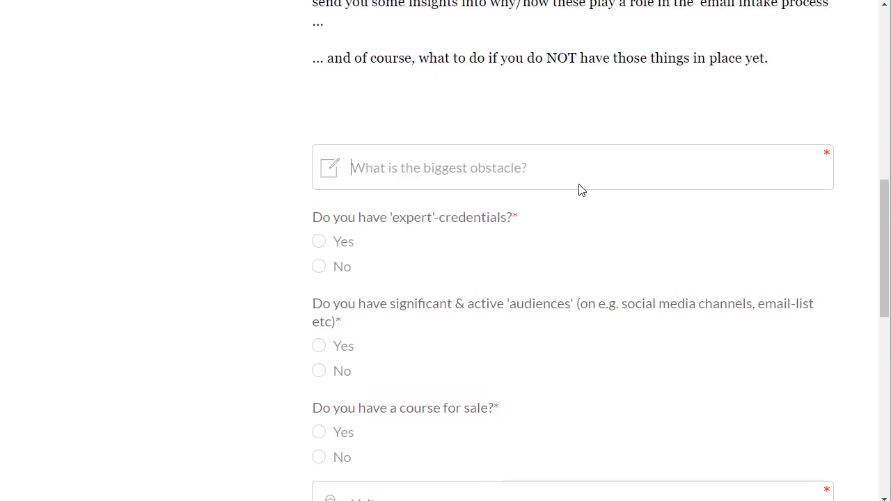